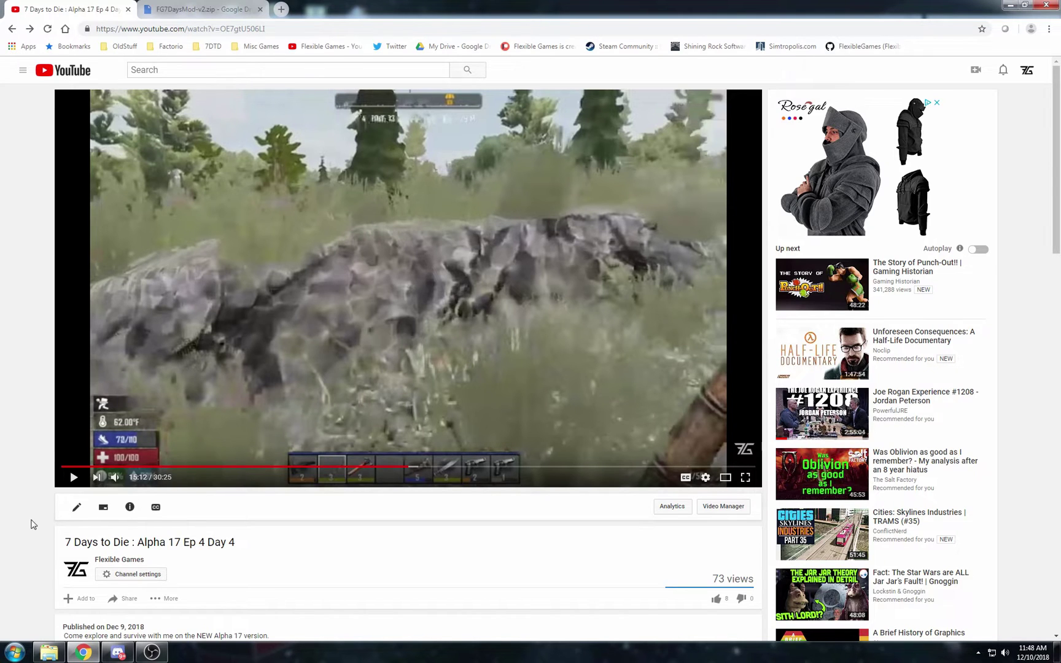
Scroll the '7 Days to Die : Alpha 17 Ep 4 Day 4' page to the description's mod download links
{"action": "scroll", "coordinate": [268, 547], "scroll_direction": "down", "scroll_amount": 1}
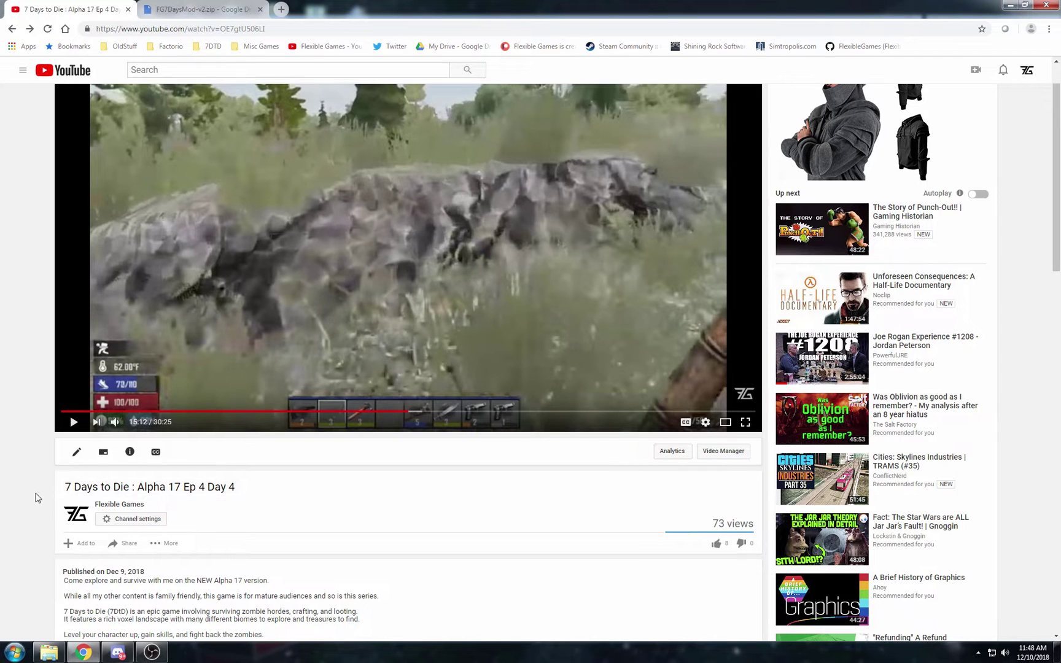
{"action": "scroll", "coordinate": [22, 474], "scroll_direction": "up", "scroll_amount": 1}
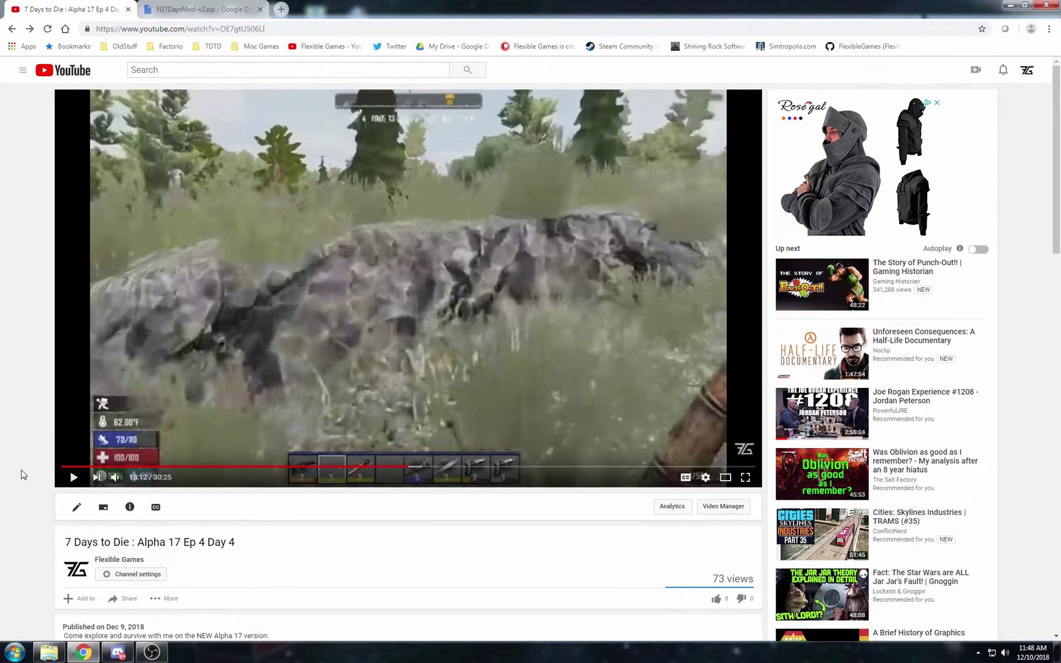
{"action": "scroll", "coordinate": [11, 474], "scroll_direction": "down", "scroll_amount": 2}
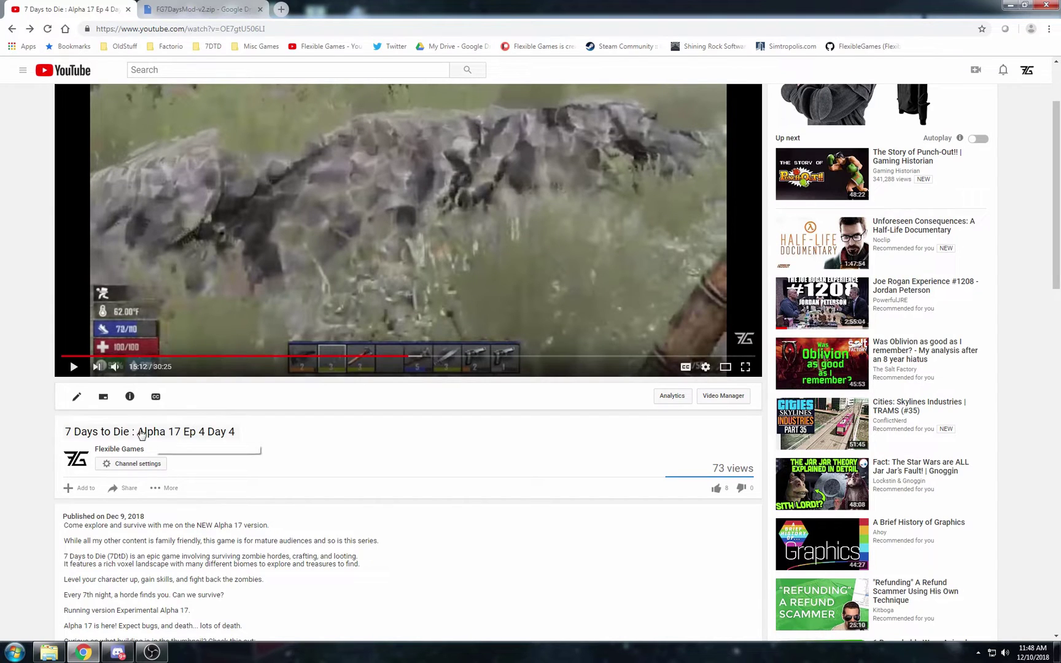
{"action": "scroll", "coordinate": [21, 418], "scroll_direction": "up", "scroll_amount": 2}
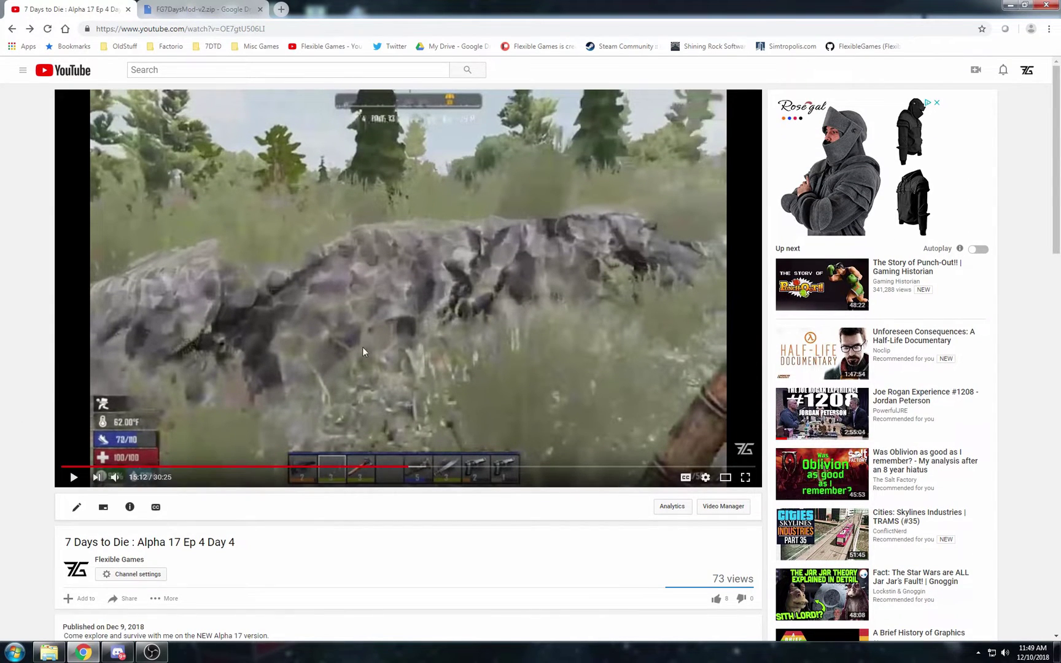
{"action": "scroll", "coordinate": [19, 374], "scroll_direction": "down", "scroll_amount": 1}
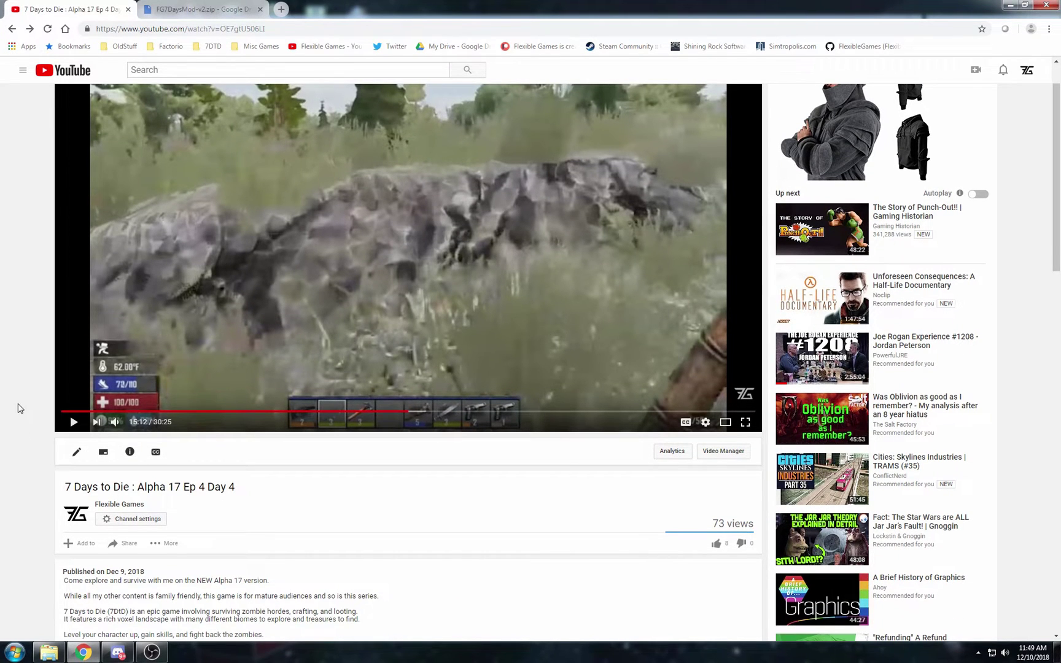
{"action": "scroll", "coordinate": [19, 408], "scroll_direction": "up", "scroll_amount": 1}
{"action": "scroll", "coordinate": [20, 413], "scroll_direction": "down", "scroll_amount": 5}
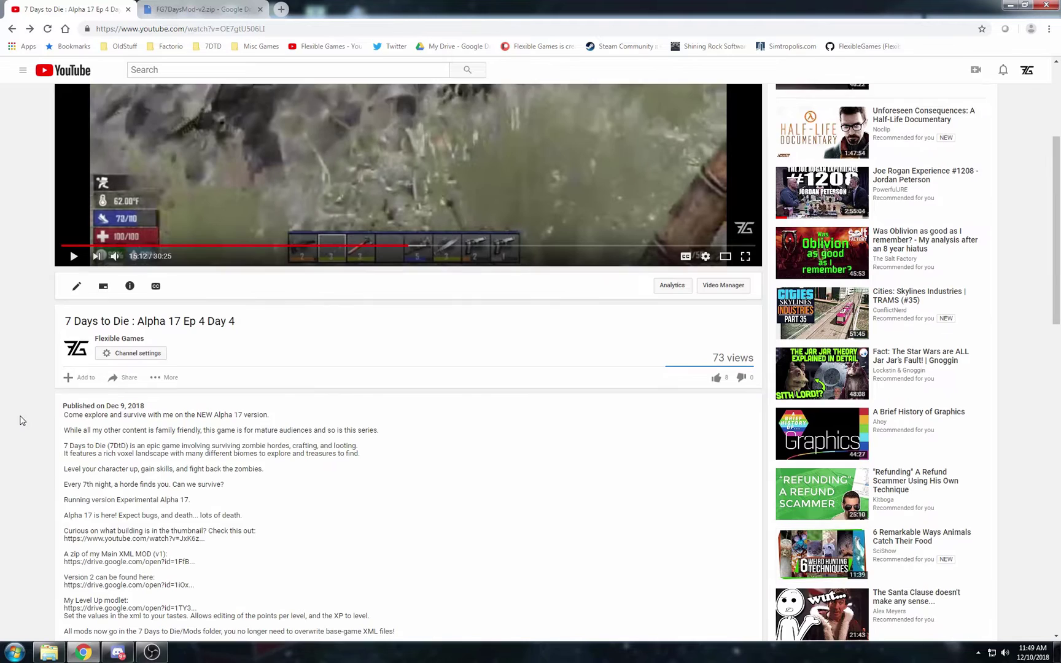
{"action": "scroll", "coordinate": [218, 425], "scroll_direction": "down", "scroll_amount": 1}
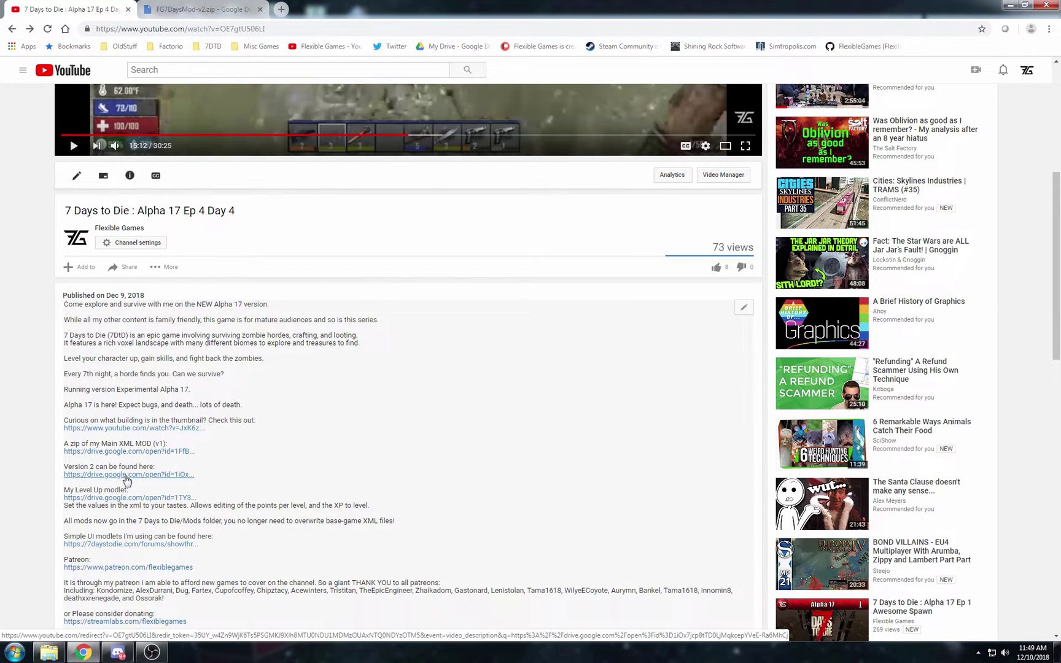
Download FG7DaysMod-v2.zip from Google Drive and show it in the Downloads folder
{"action": "left_click", "coordinate": [197, 9]}
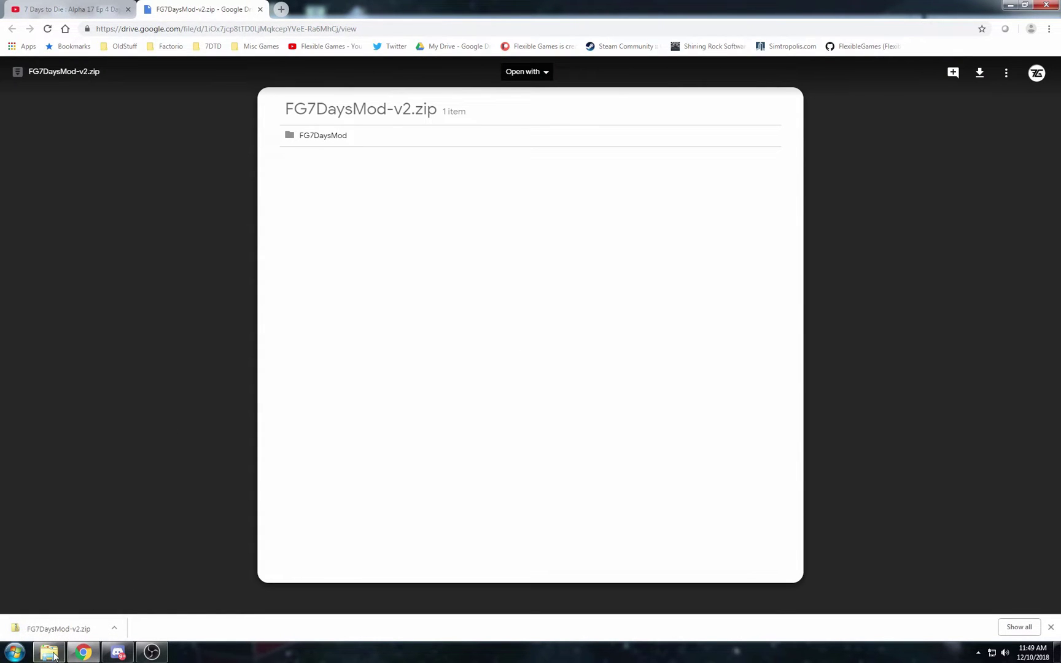
{"action": "left_click", "coordinate": [49, 652]}
Open FG7DaysMod-v2.zip and bring the 7 Days To Die Mods folder into view in the navigation pane
{"action": "left_click", "coordinate": [299, 83]}
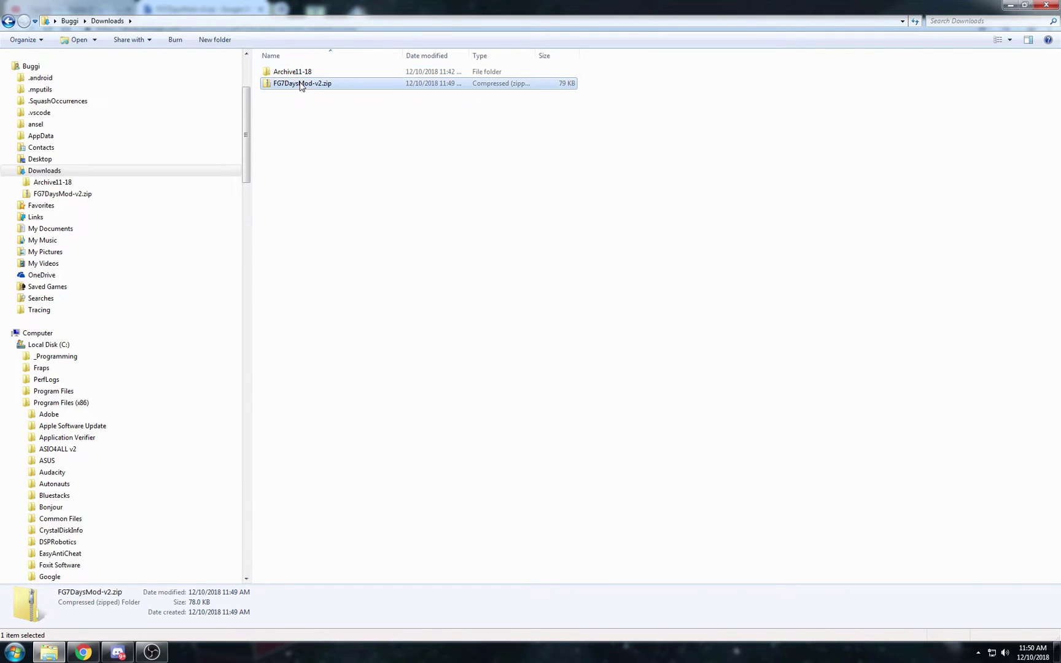
{"action": "left_click", "coordinate": [343, 159]}
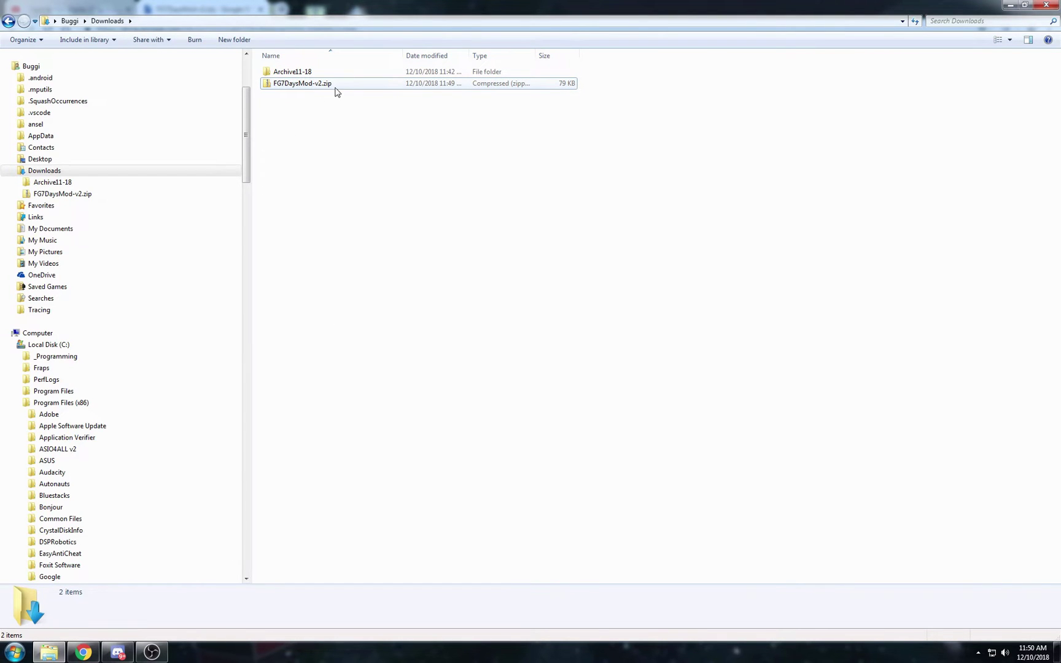
{"action": "double_click", "coordinate": [310, 86]}
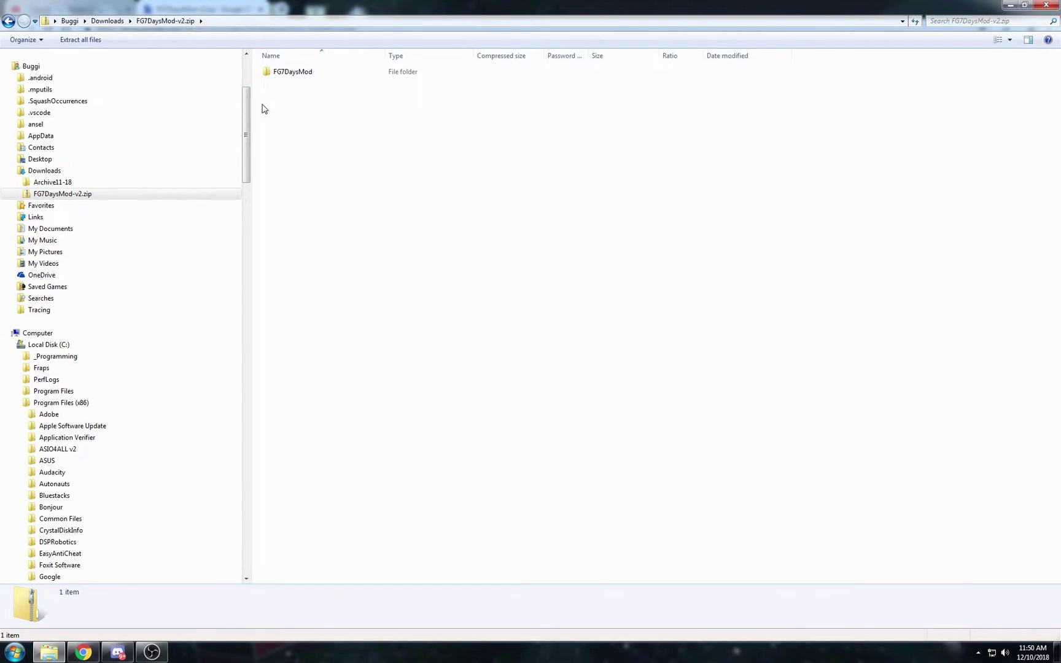
{"action": "left_click_drag", "start_coordinate": [246, 113], "coordinate": [227, 301]}
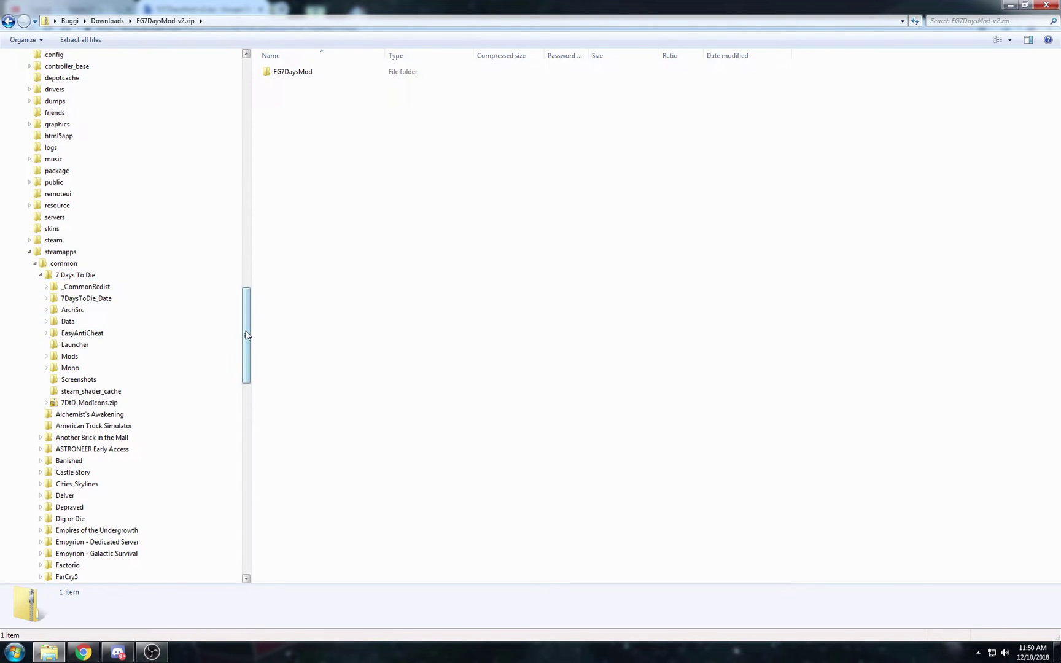
{"action": "mouse_move", "coordinate": [246, 331]}
{"action": "left_mouse_down"}
{"action": "mouse_move", "coordinate": [248, 287]}
{"action": "mouse_move", "coordinate": [246, 330]}
{"action": "left_mouse_up"}
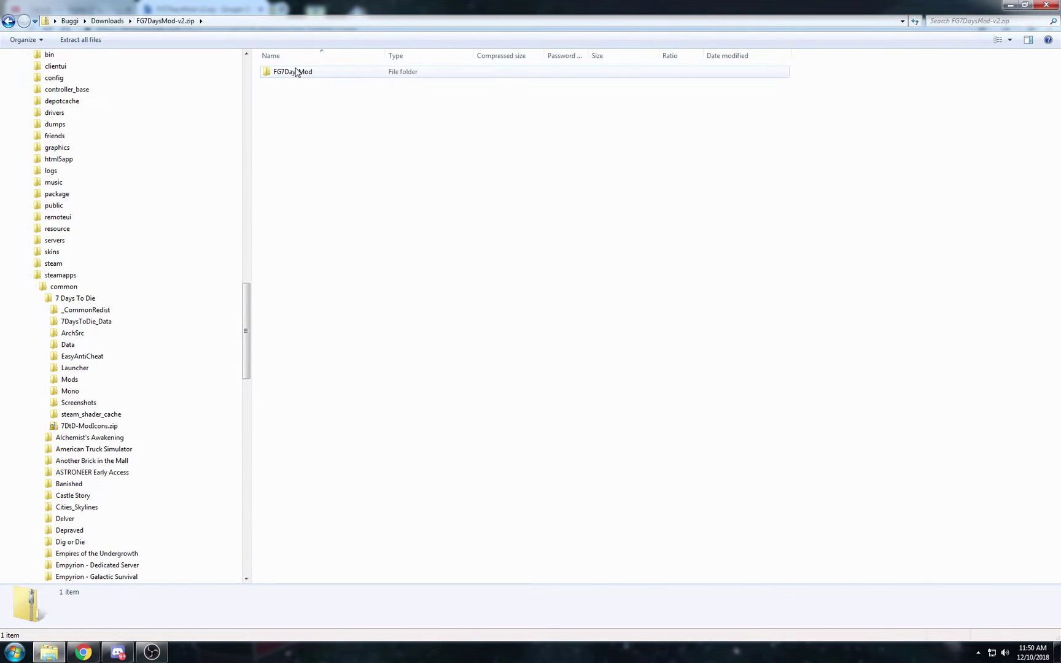
Copy the FG7DaysMod folder into 7 Days To Die's Mods folder, which now lists six mods
{"action": "left_click_drag", "start_coordinate": [290, 73], "coordinate": [348, 262]}
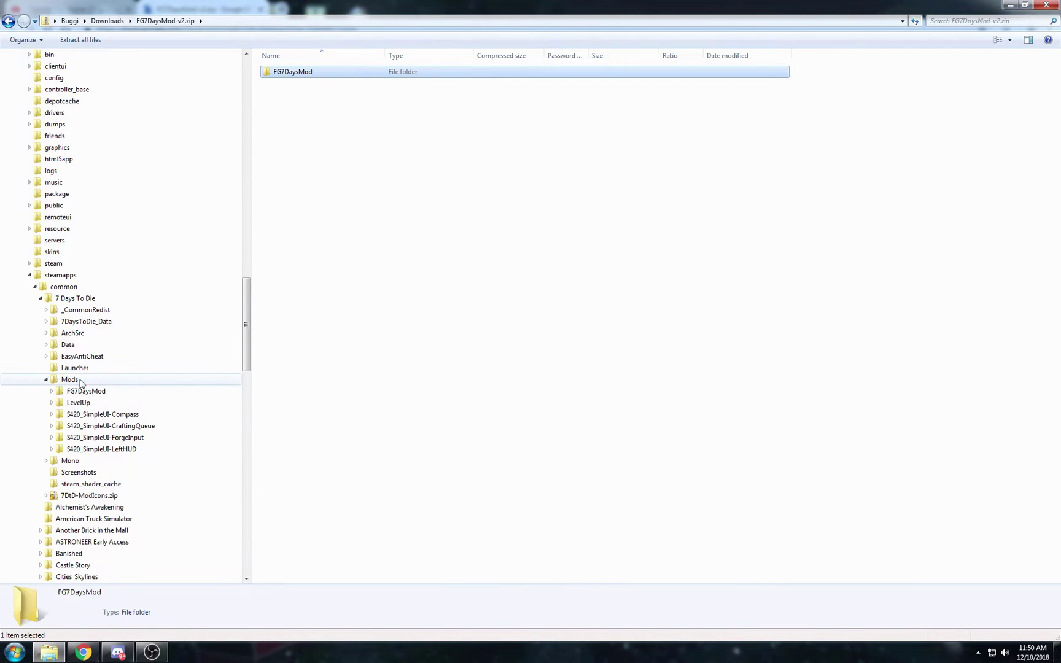
{"action": "left_click", "coordinate": [70, 380]}
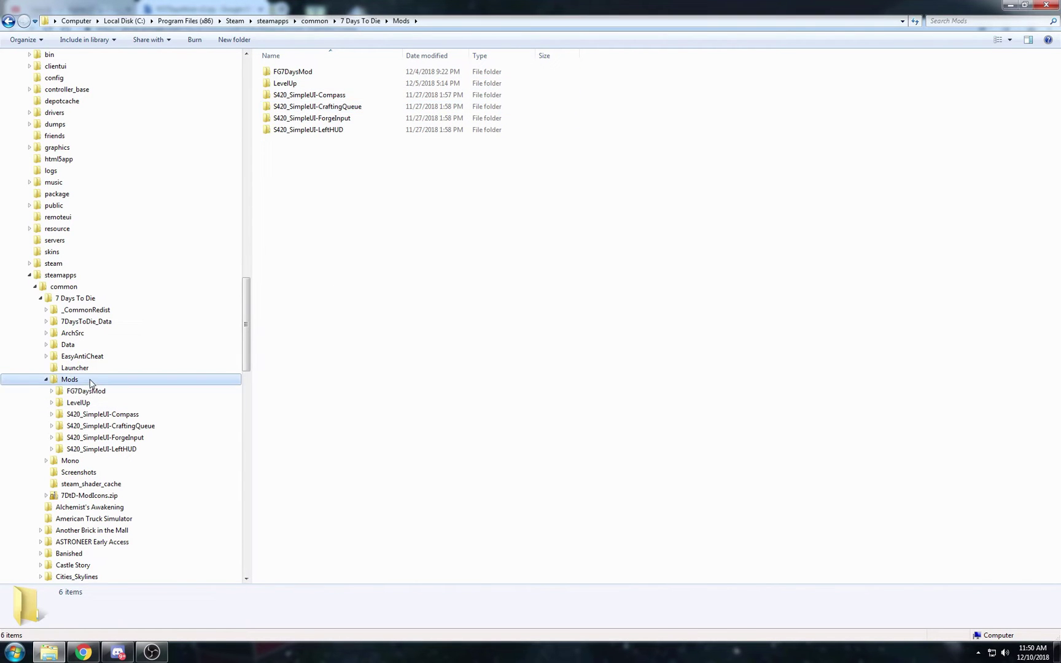
{"action": "left_click", "coordinate": [289, 73]}
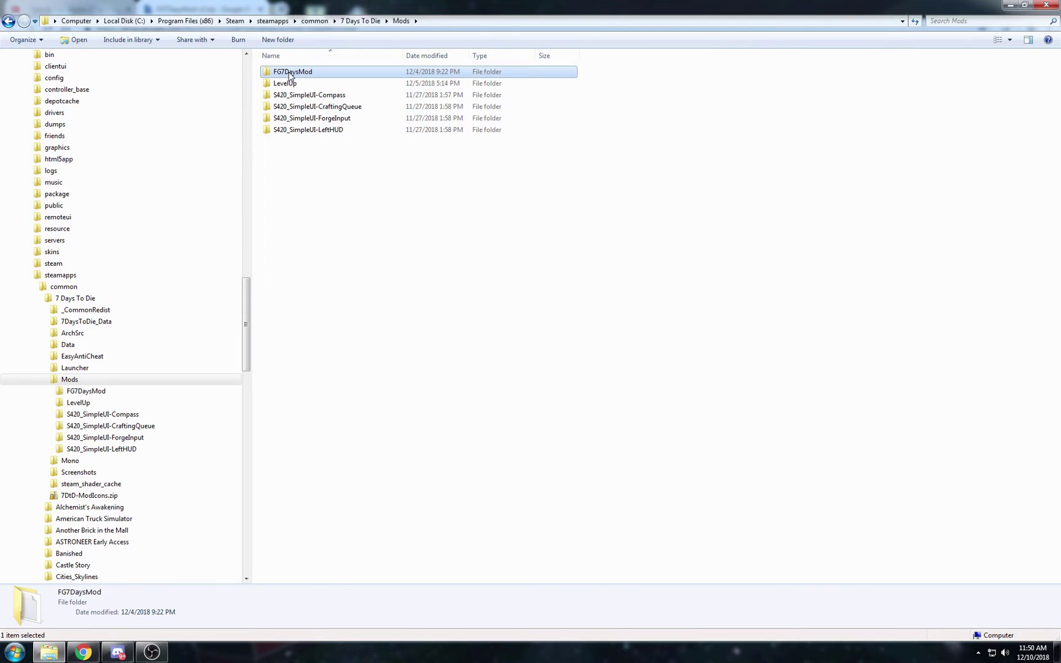
{"action": "left_click", "coordinate": [294, 164]}
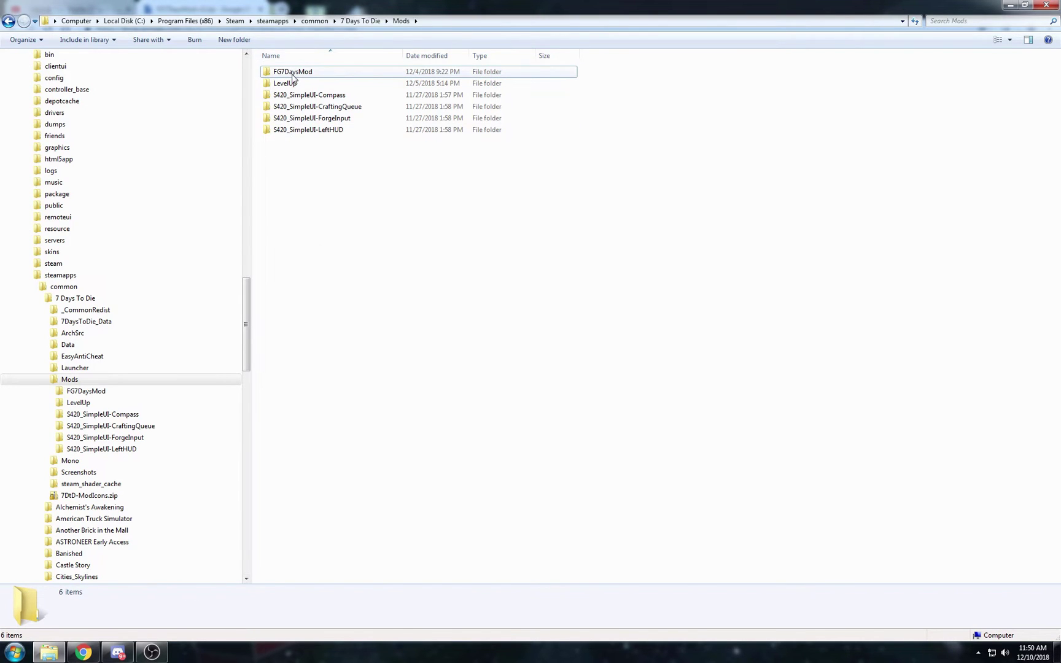
{"action": "mouse_move", "coordinate": [293, 78]}
{"action": "left_click_drag", "start_coordinate": [245, 332], "coordinate": [245, 328]}
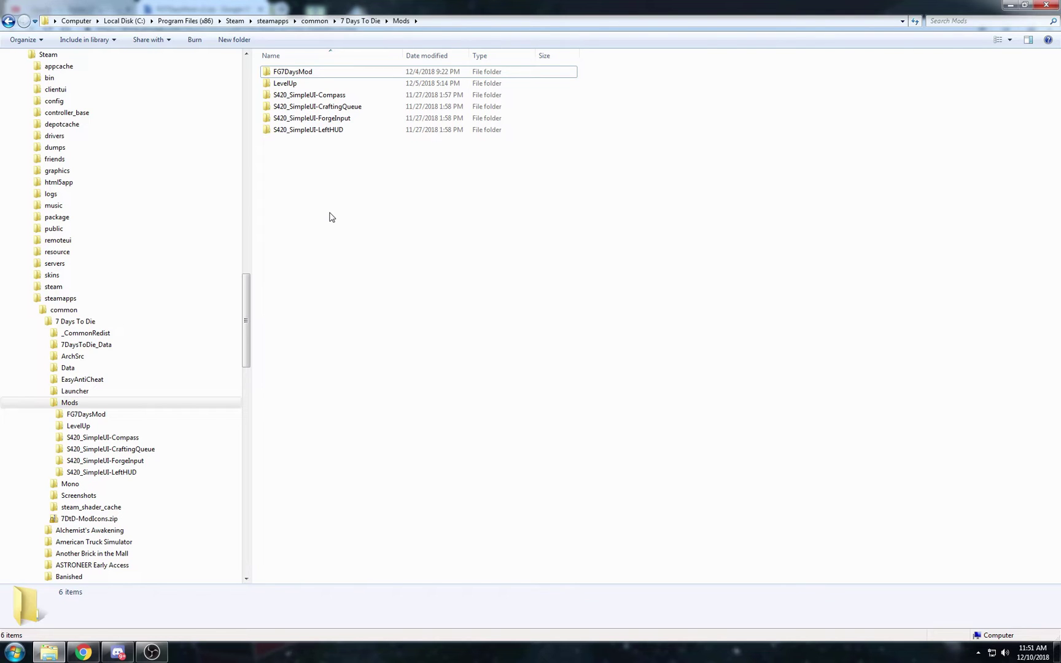
{"action": "left_click", "coordinate": [282, 74]}
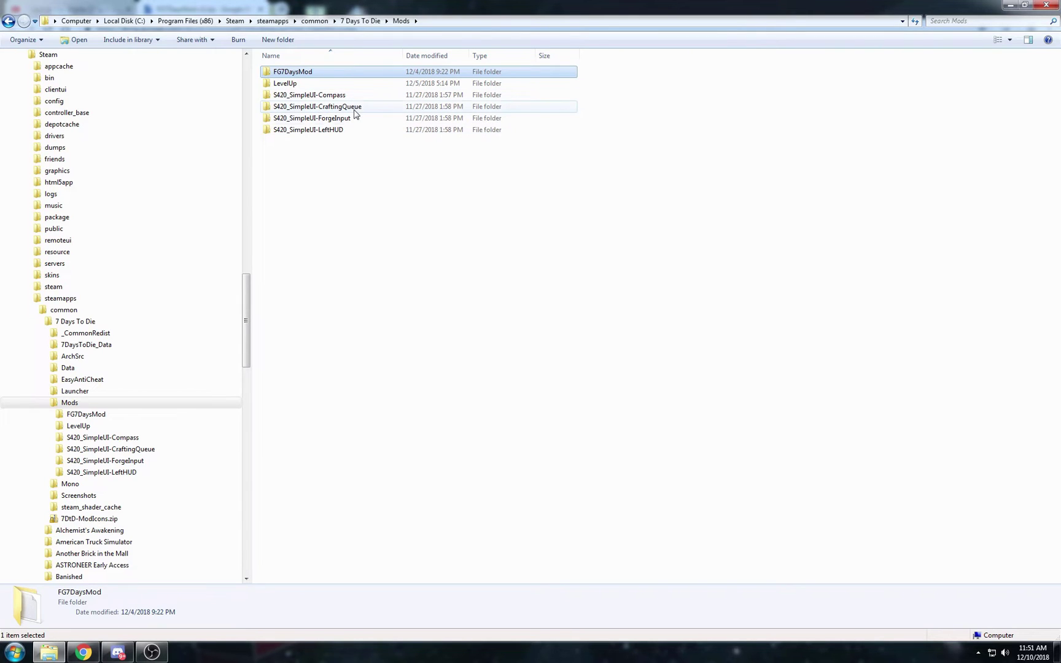
Browse FG7DaysMod's Config, ItemIcons and ModInfo.xml, plus the four S420_SimpleUI mod folders
{"action": "double_click", "coordinate": [293, 74]}
{"action": "left_click", "coordinate": [288, 97]}
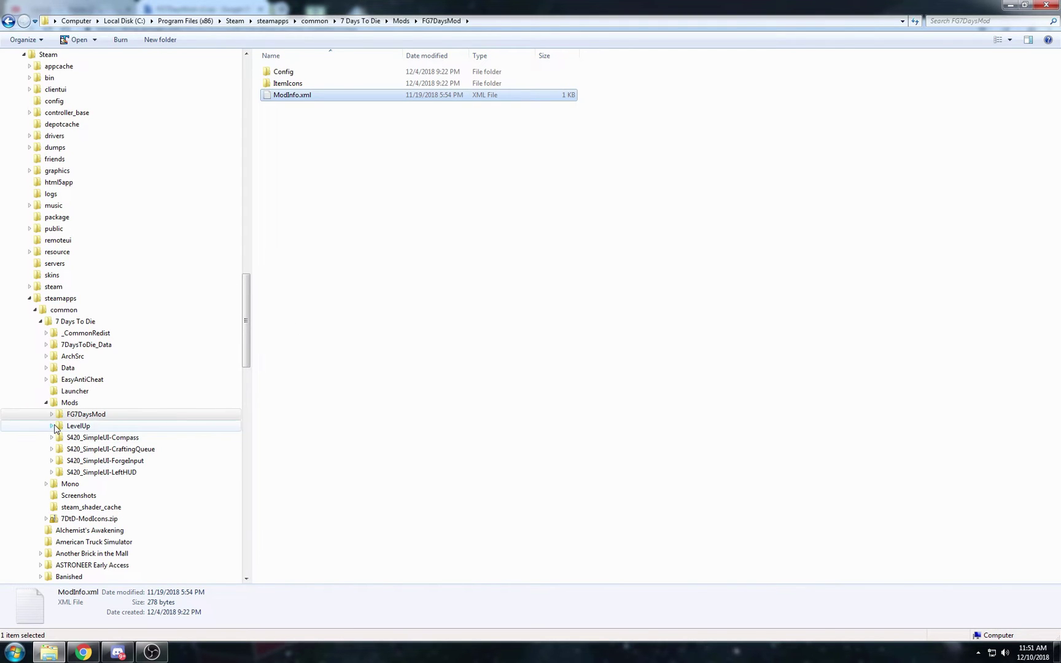
{"action": "left_click", "coordinate": [103, 438]}
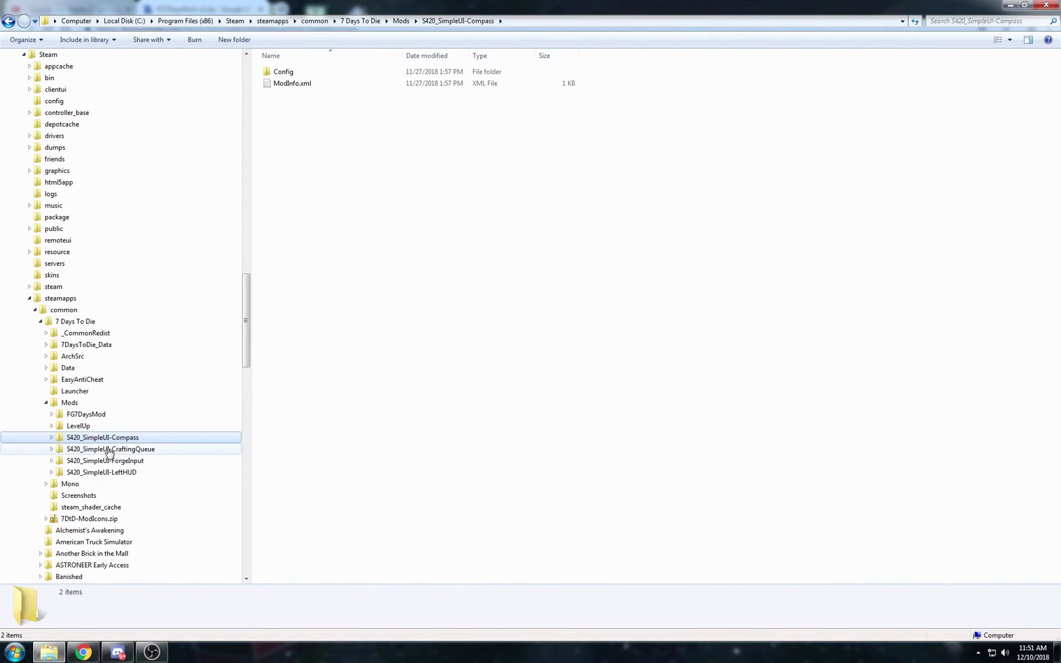
{"action": "left_click", "coordinate": [105, 449]}
{"action": "left_click", "coordinate": [106, 462]}
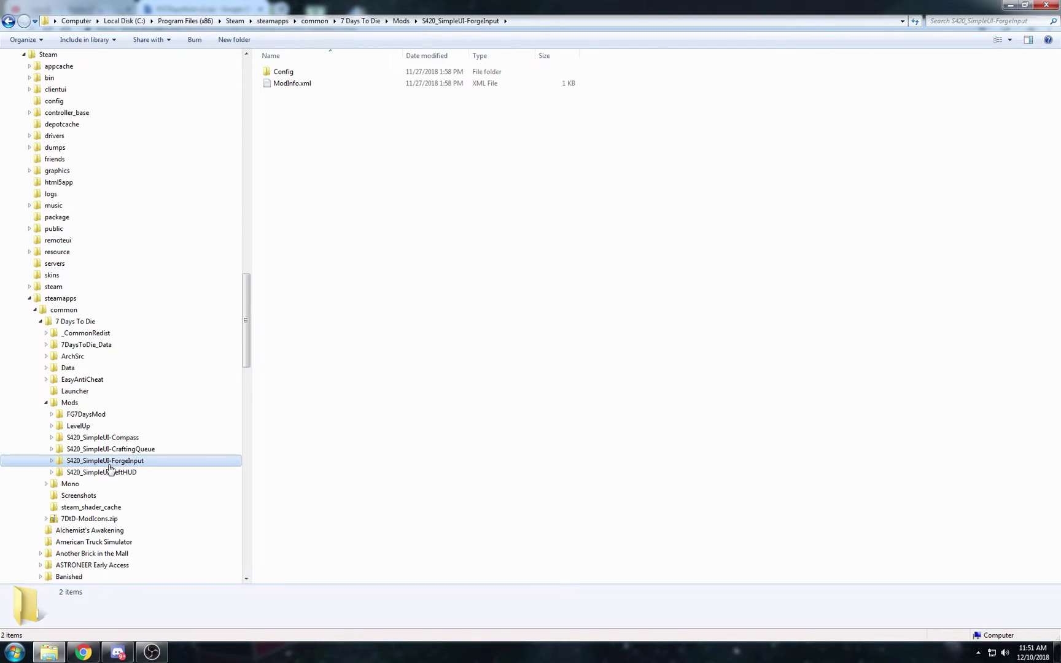
{"action": "left_click", "coordinate": [108, 472]}
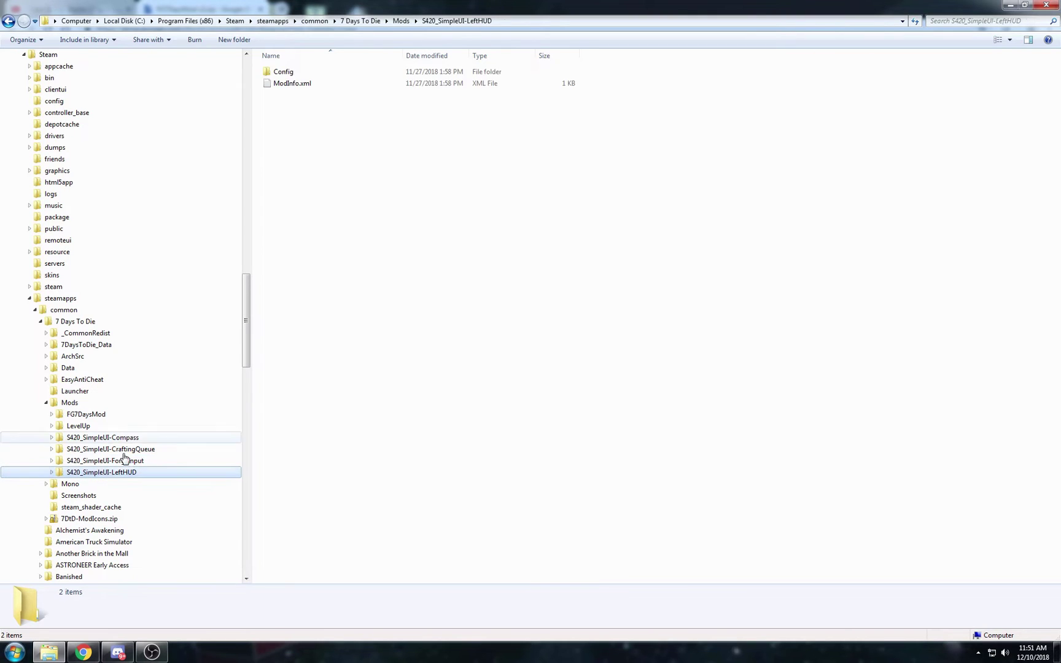
{"action": "left_click", "coordinate": [91, 417]}
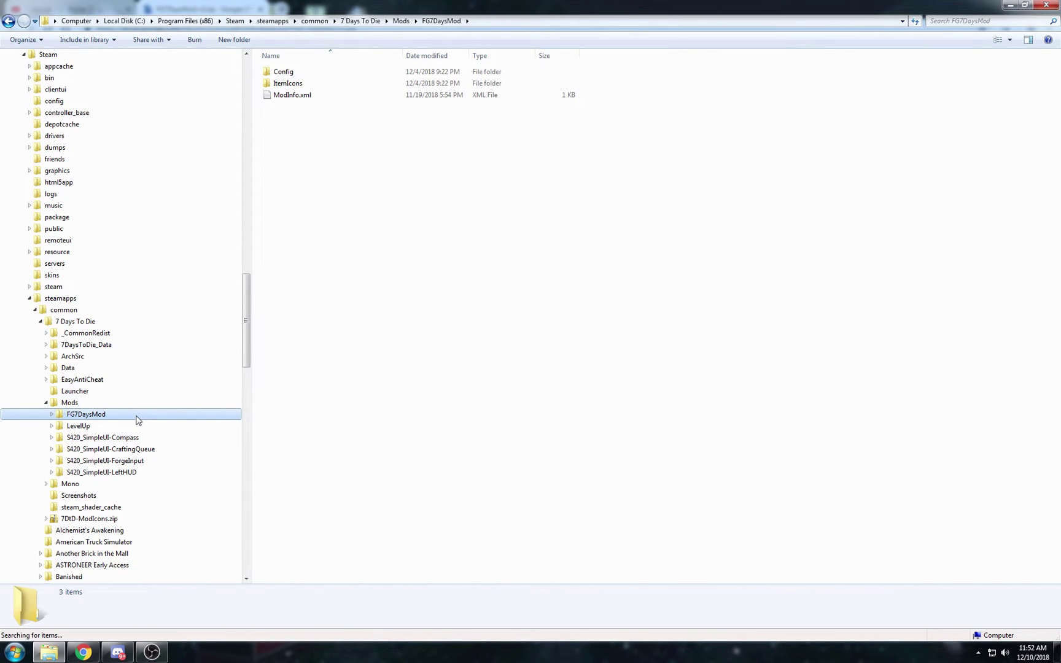
{"action": "left_click", "coordinate": [284, 86]}
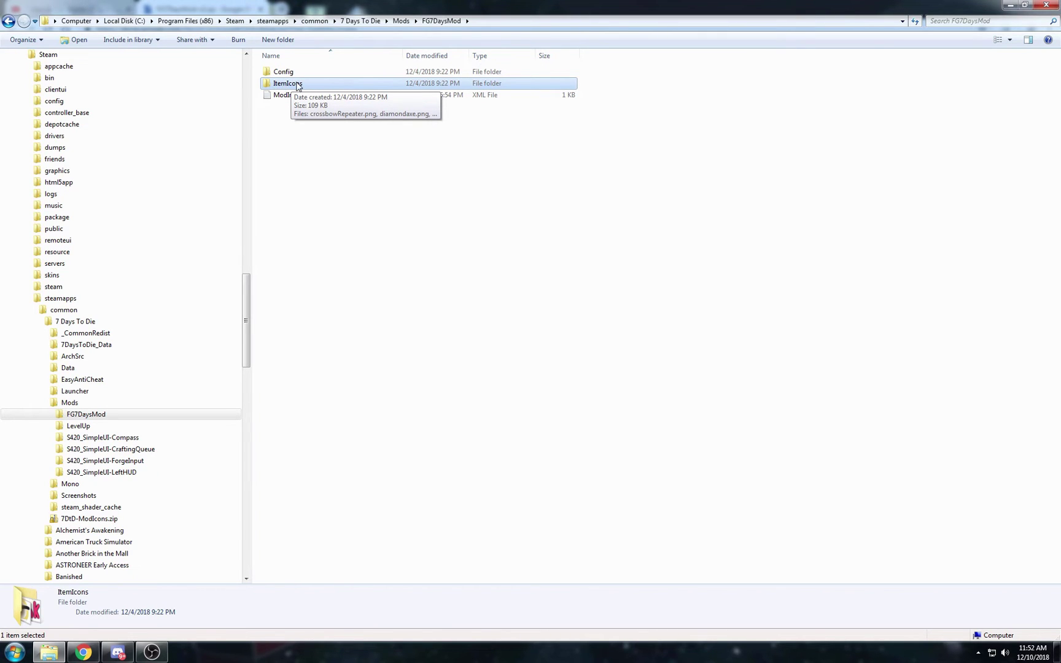
{"action": "left_click", "coordinate": [404, 255]}
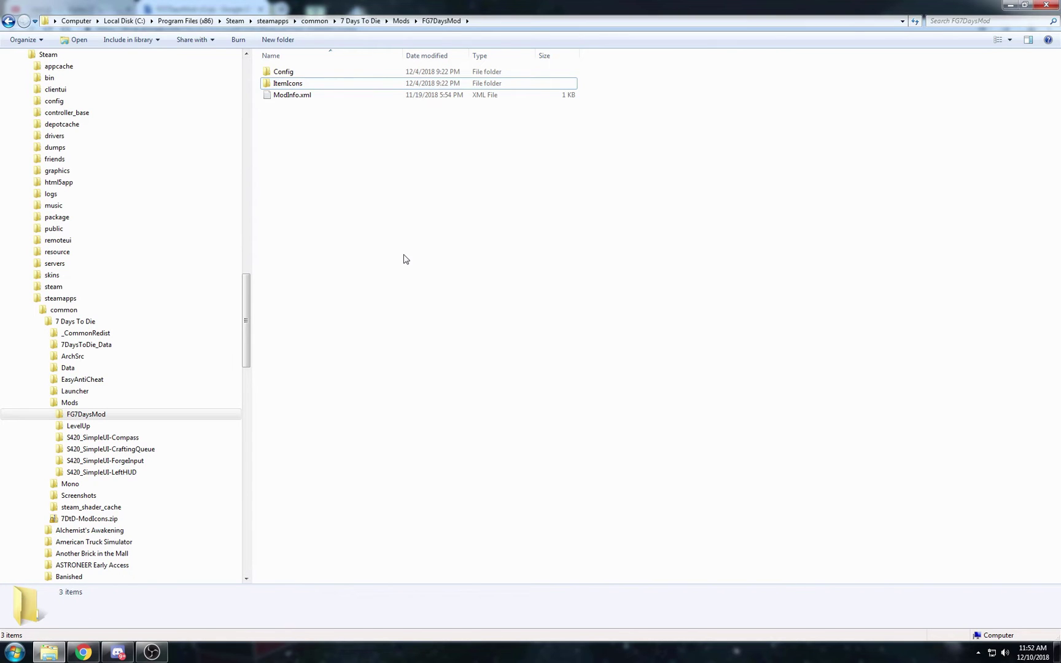
{"action": "left_click", "coordinate": [290, 96]}
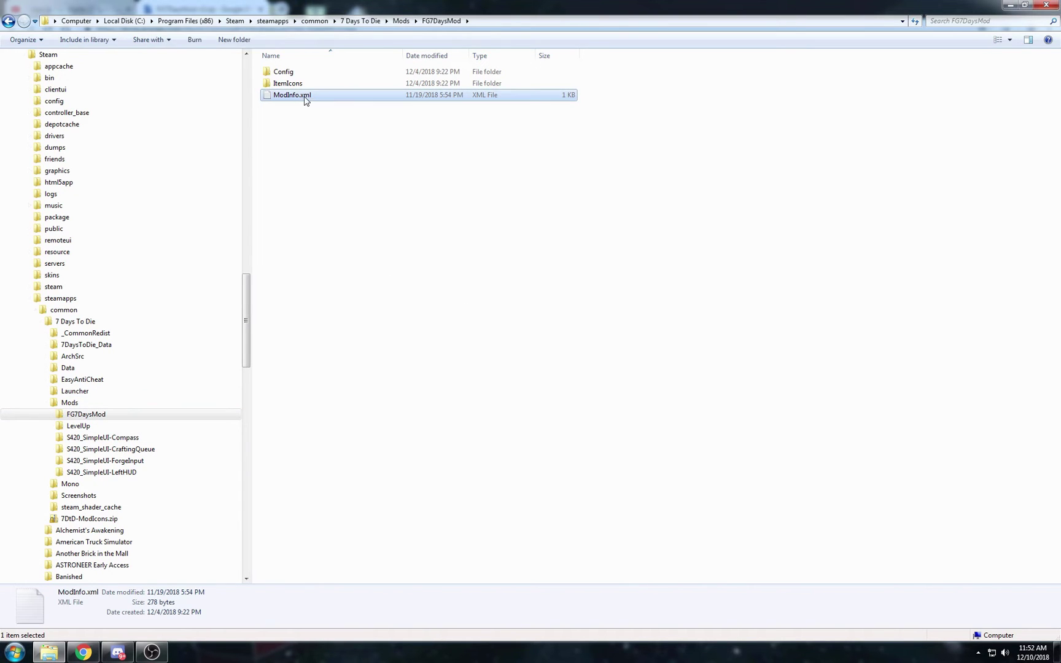
{"action": "key", "text": "F2"}
{"action": "key", "text": "Home"}
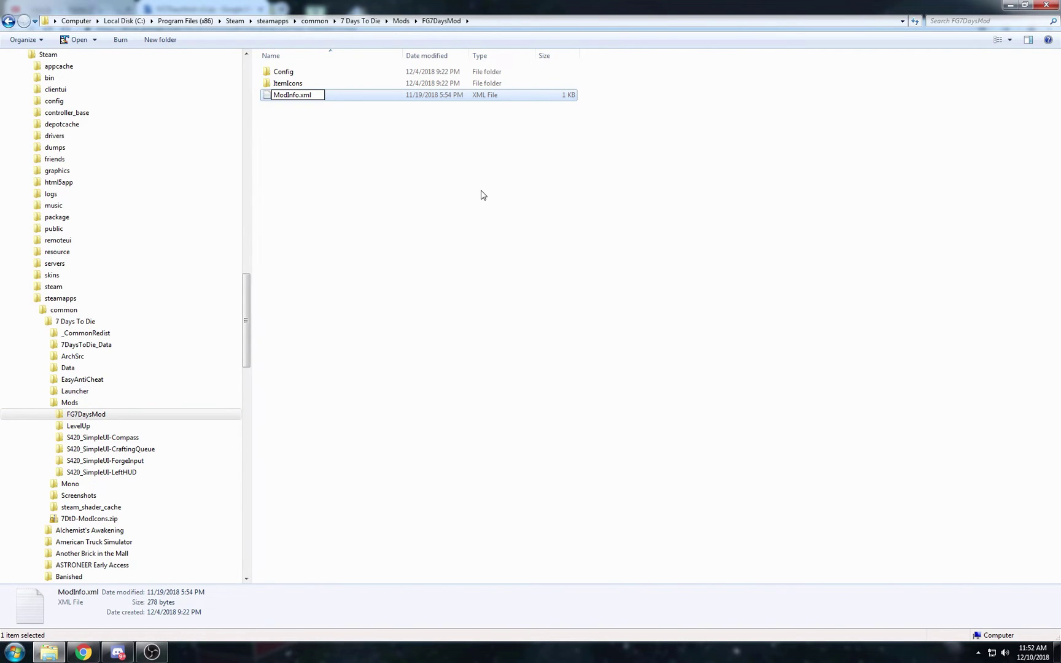
{"action": "type", "text": "disabled-"}
{"action": "key", "text": "BackSpace"}
{"action": "key", "text": "BackSpace"}
{"action": "key", "text": "BackSpace"}
{"action": "type", "text": "disabled"}
{"action": "key", "text": "Return"}
{"action": "key", "text": "Return"}
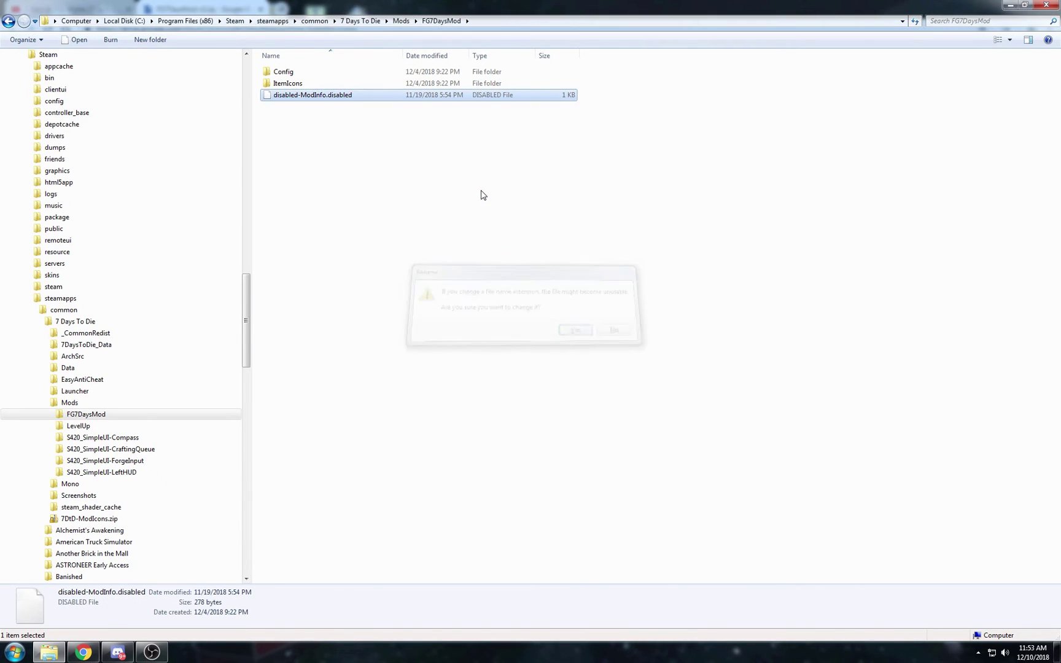
{"action": "left_click", "coordinate": [307, 129]}
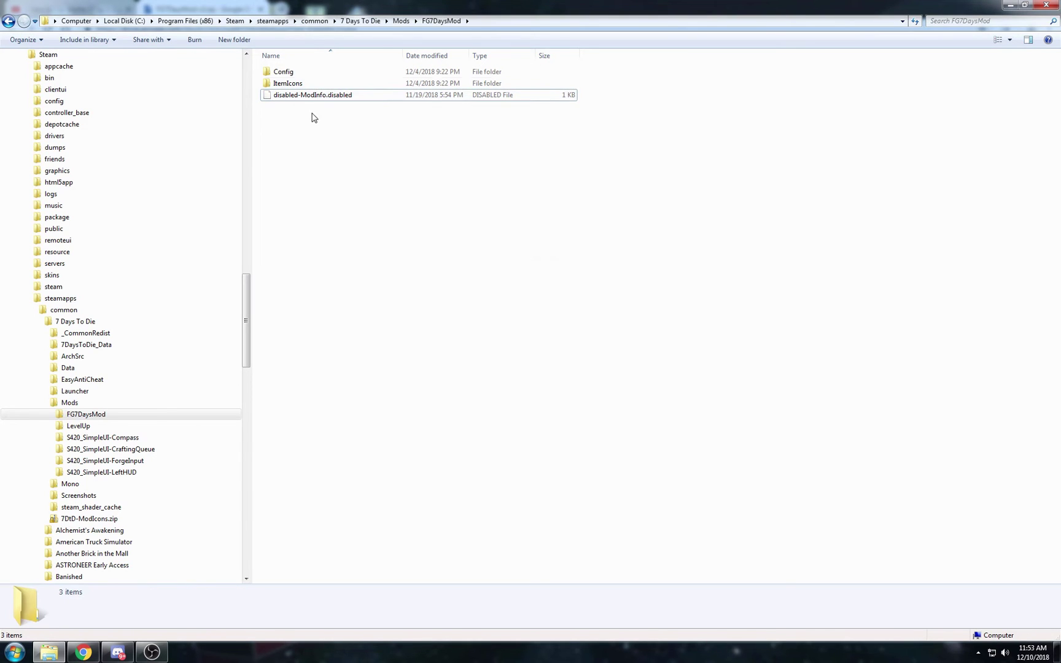
{"action": "left_click", "coordinate": [311, 98]}
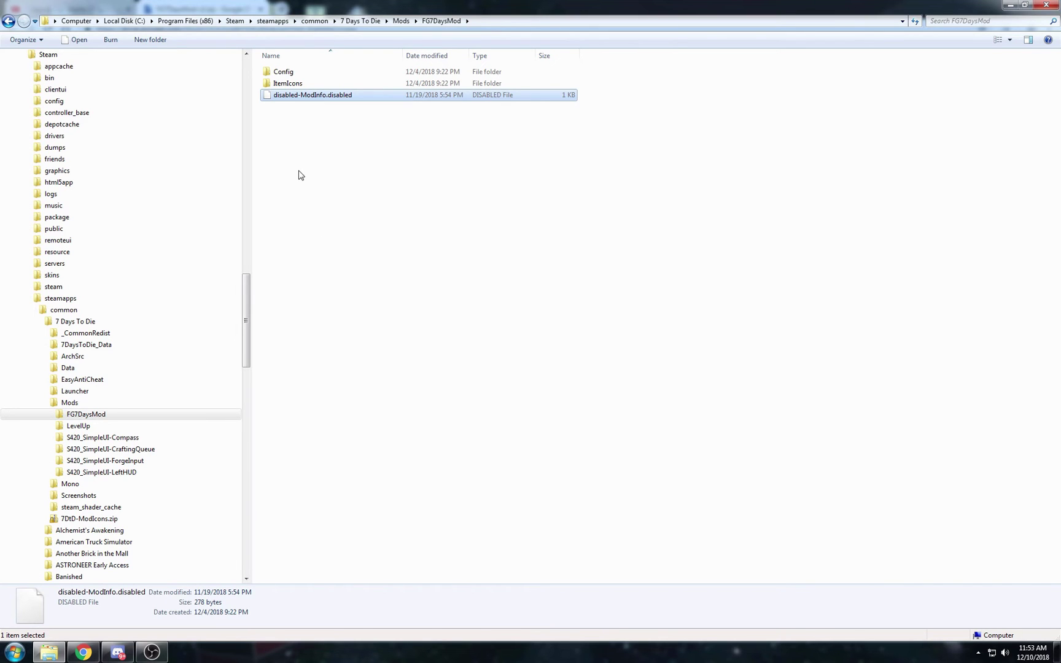
{"action": "key", "text": "F2"}
{"action": "key", "text": "Left"}
{"action": "key", "text": "Left"}
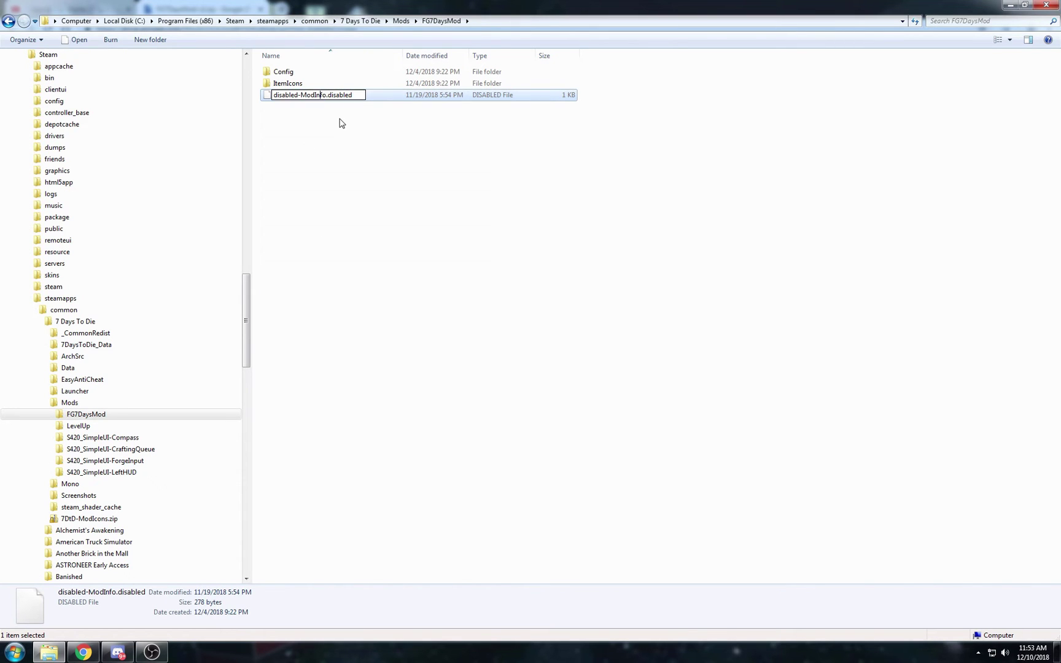
{"action": "key", "text": "BackSpace"}
{"action": "key", "text": "BackSpace"}
{"action": "key", "text": "BackSpace"}
{"action": "key", "text": "BackSpace"}
{"action": "key", "text": "BackSpace"}
{"action": "key", "text": "BackSpace"}
{"action": "key", "text": "BackSpace"}
{"action": "key", "text": "BackSpace"}
{"action": "key", "text": "BackSpace"}
{"action": "key", "text": "BackSpace"}
{"action": "key", "text": "BackSpace"}
{"action": "key", "text": "BackSpace"}
{"action": "key", "text": "BackSpace"}
{"action": "key", "text": "BackSpace"}
{"action": "key", "text": "BackSpace"}
{"action": "key", "text": "BackSpace"}
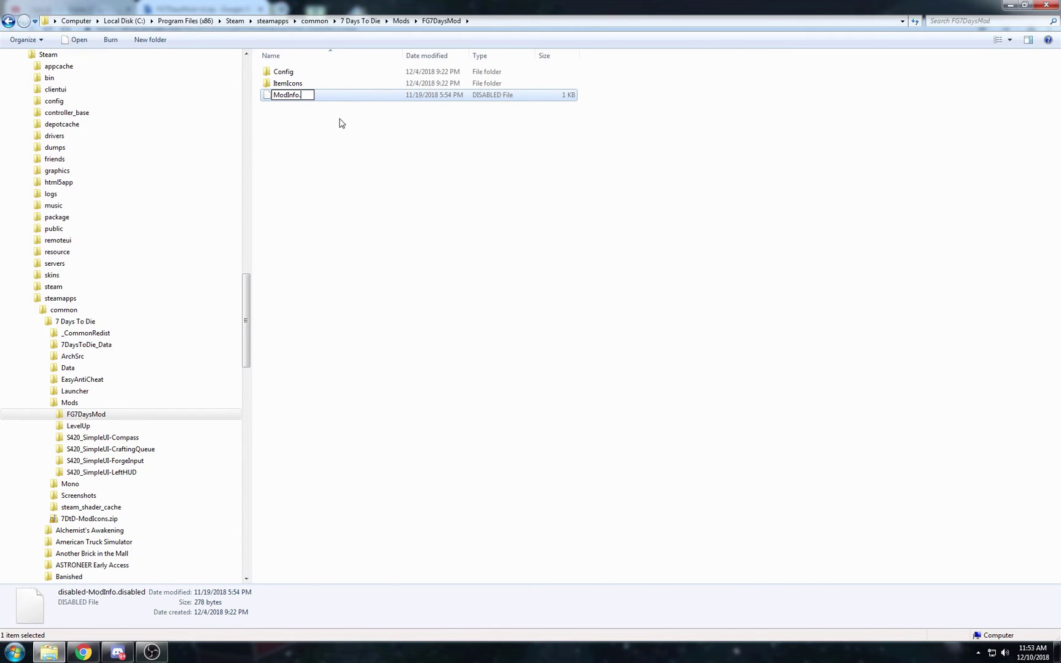
{"action": "type", "text": "xml"}
{"action": "key", "text": "Return"}
{"action": "key", "text": "Return"}
{"action": "left_click", "coordinate": [288, 164]}
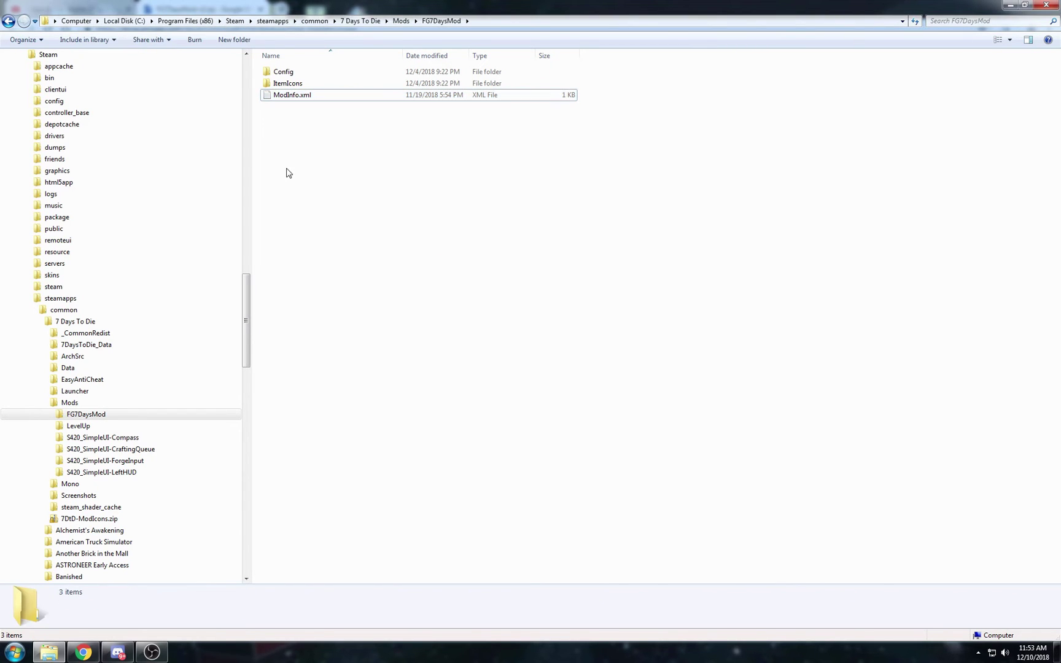
{"action": "left_click", "coordinate": [287, 96]}
{"action": "left_click", "coordinate": [302, 164]}
{"action": "left_click", "coordinate": [299, 95]}
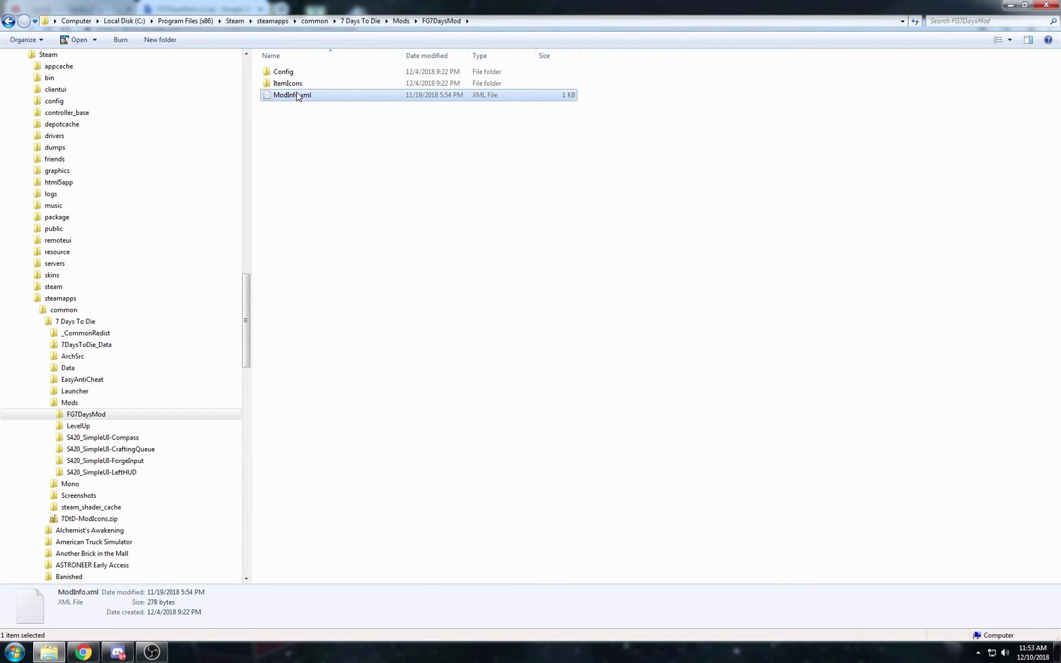
{"action": "left_click", "coordinate": [308, 158]}
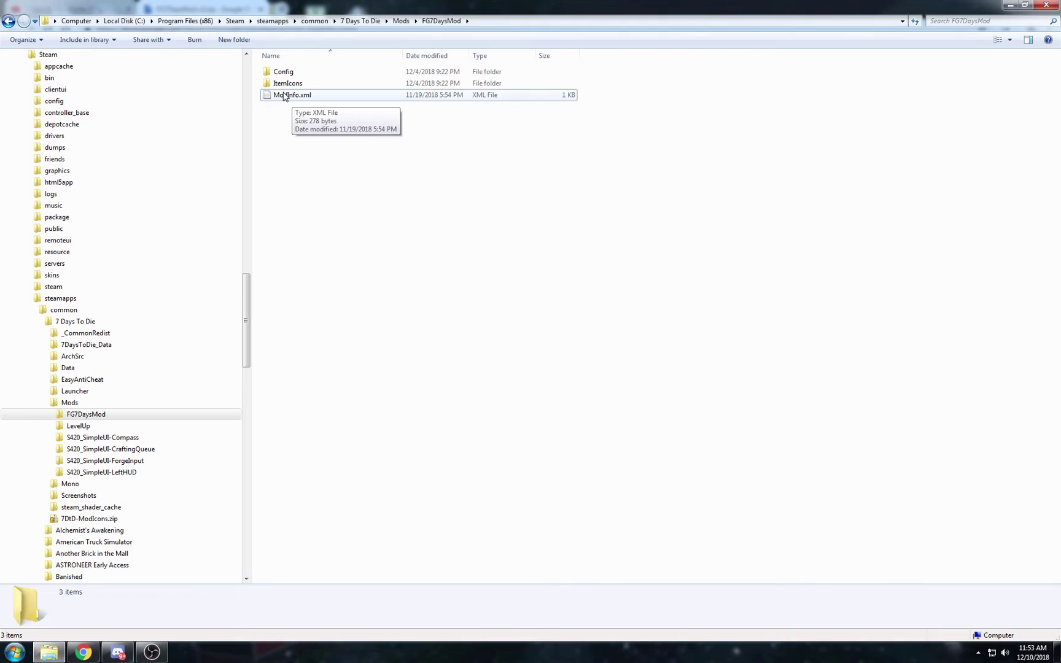
{"action": "right_click", "coordinate": [284, 93]}
{"action": "left_click", "coordinate": [277, 126]}
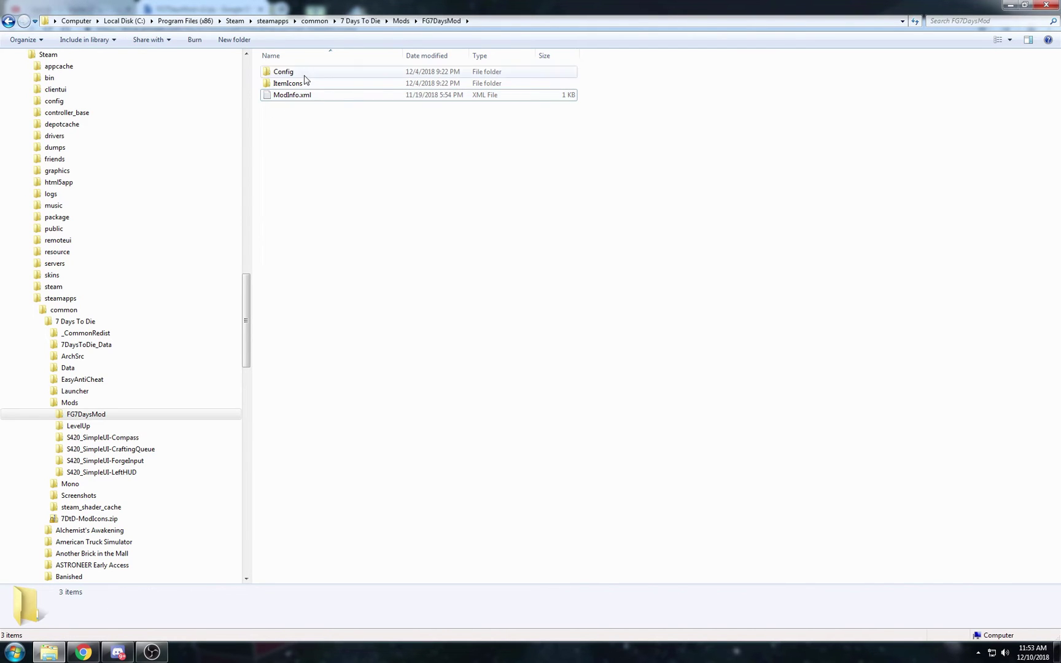
{"action": "left_click", "coordinate": [287, 100]}
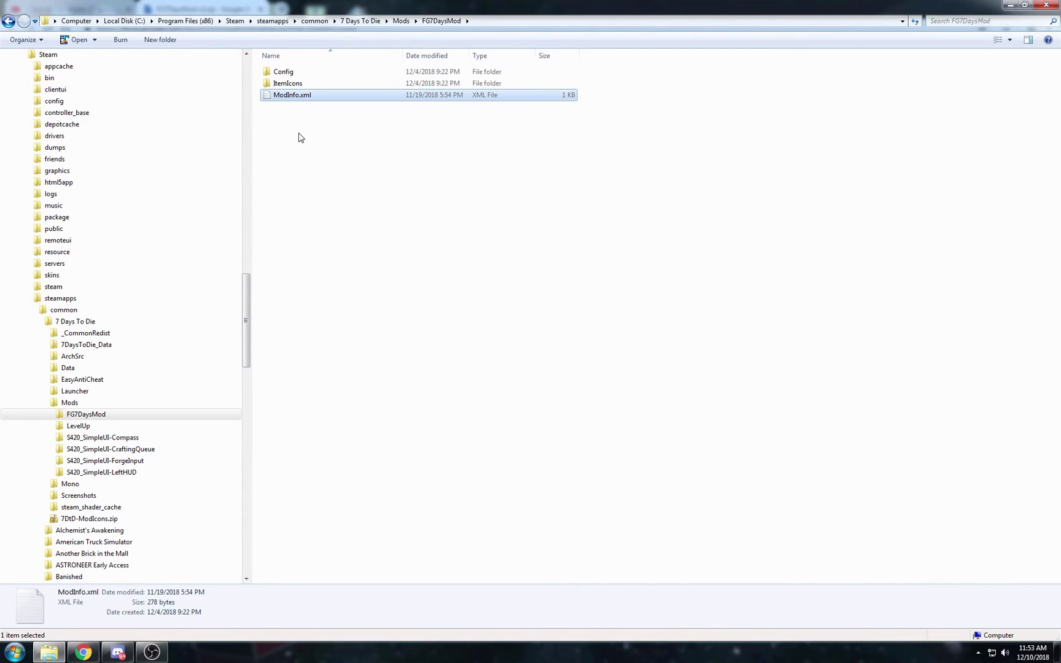
{"action": "left_click", "coordinate": [301, 137]}
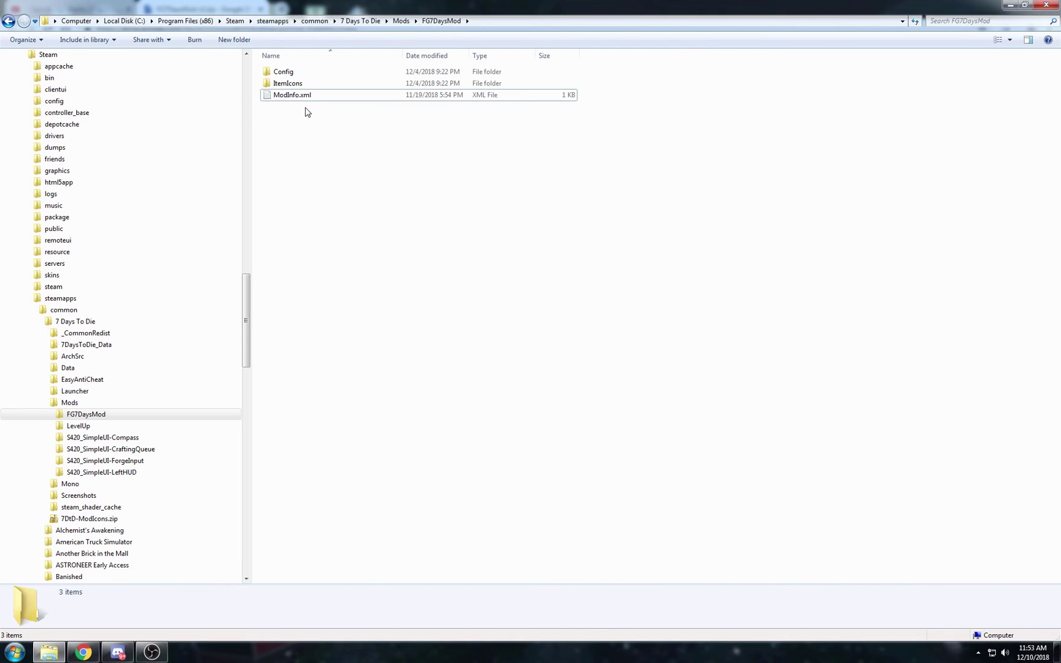
{"action": "left_click", "coordinate": [295, 100]}
{"action": "left_click", "coordinate": [297, 137]}
{"action": "left_click", "coordinate": [288, 98]}
{"action": "left_click", "coordinate": [305, 120]}
{"action": "left_click", "coordinate": [292, 93]}
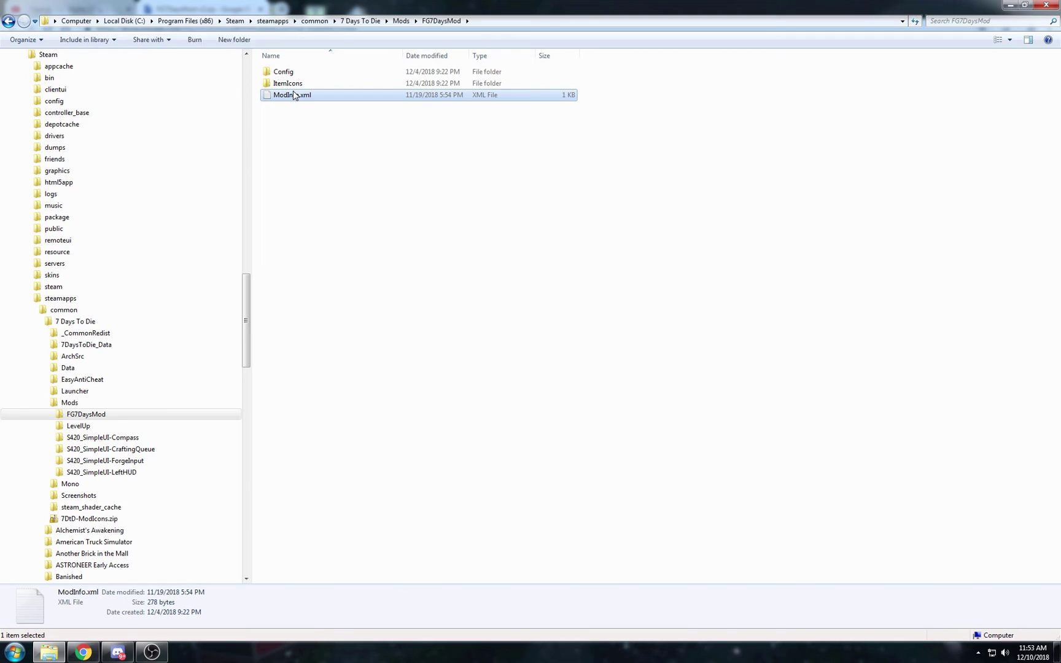
{"action": "left_click", "coordinate": [287, 120]}
{"action": "left_click", "coordinate": [285, 96]}
{"action": "left_click", "coordinate": [294, 128]}
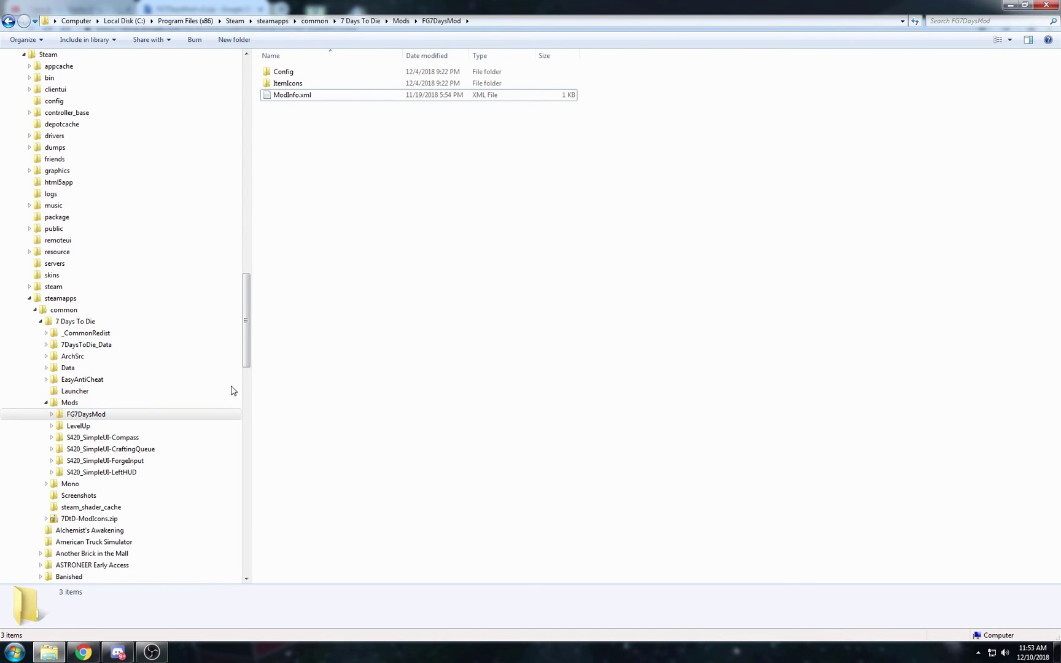
{"action": "left_click", "coordinate": [291, 74]}
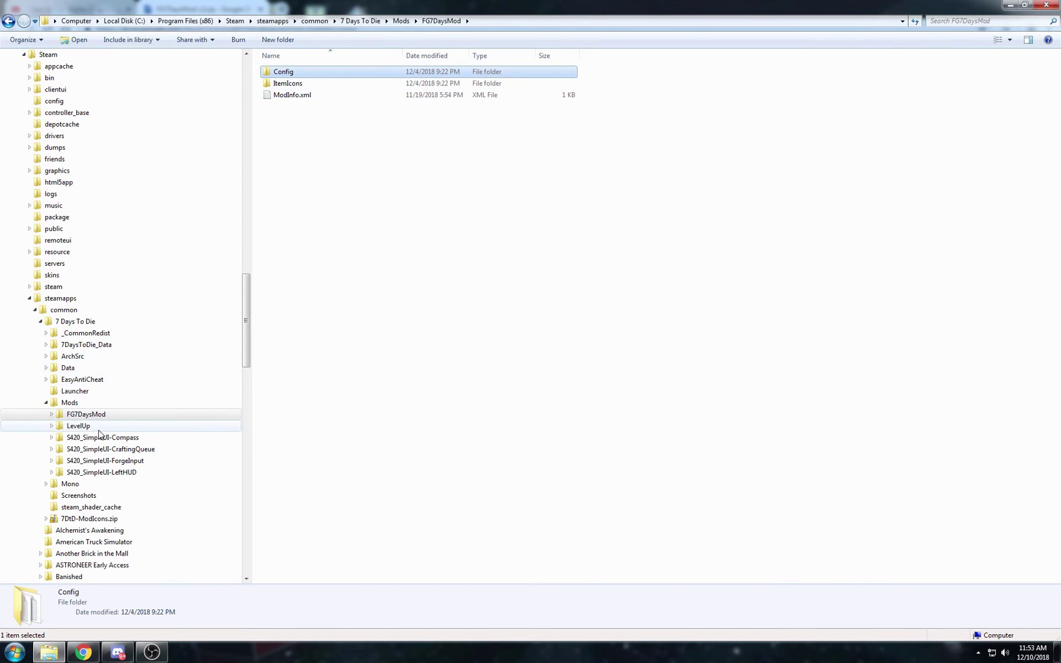
Browse FG7DaysMod's ItemIcons PNGs, then show its Config folder with 13 XML files
{"action": "left_click", "coordinate": [51, 415]}
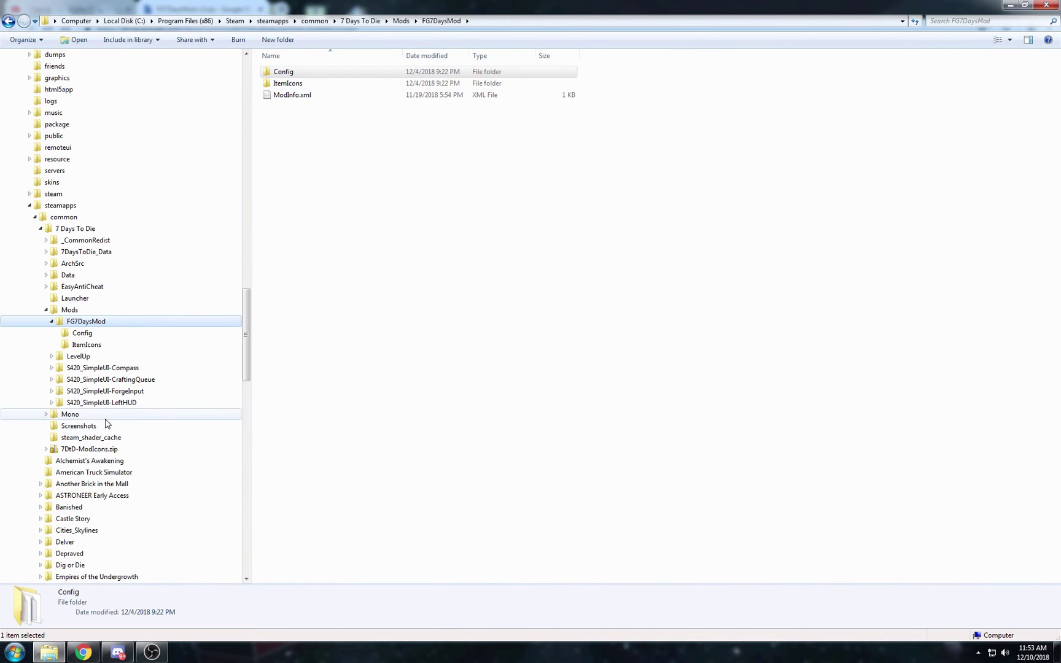
{"action": "left_click", "coordinate": [88, 346]}
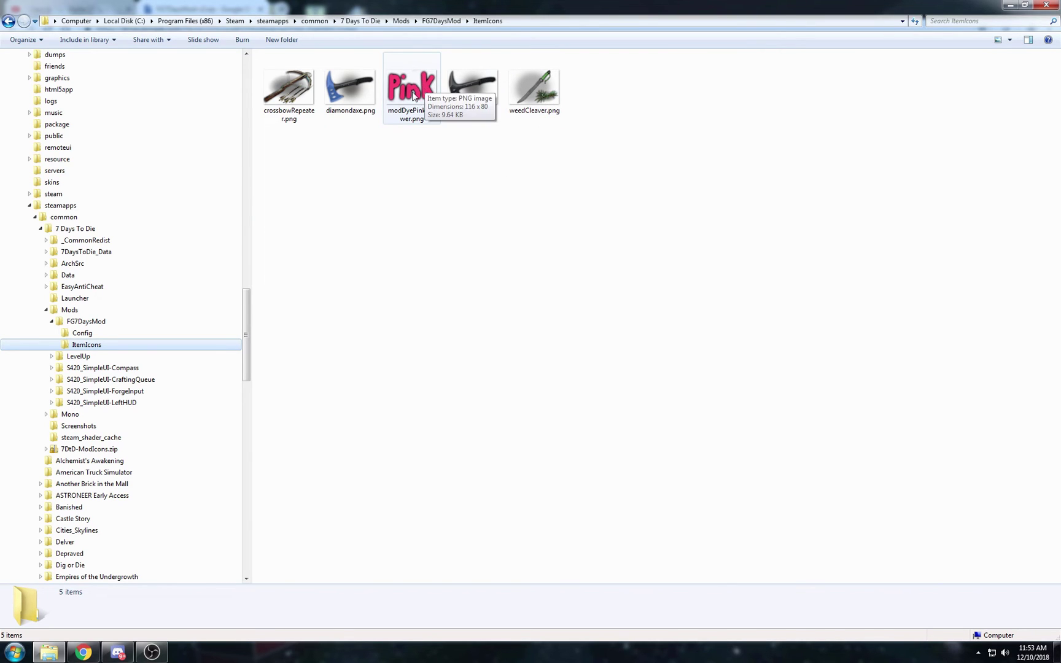
{"action": "left_click", "coordinate": [426, 182]}
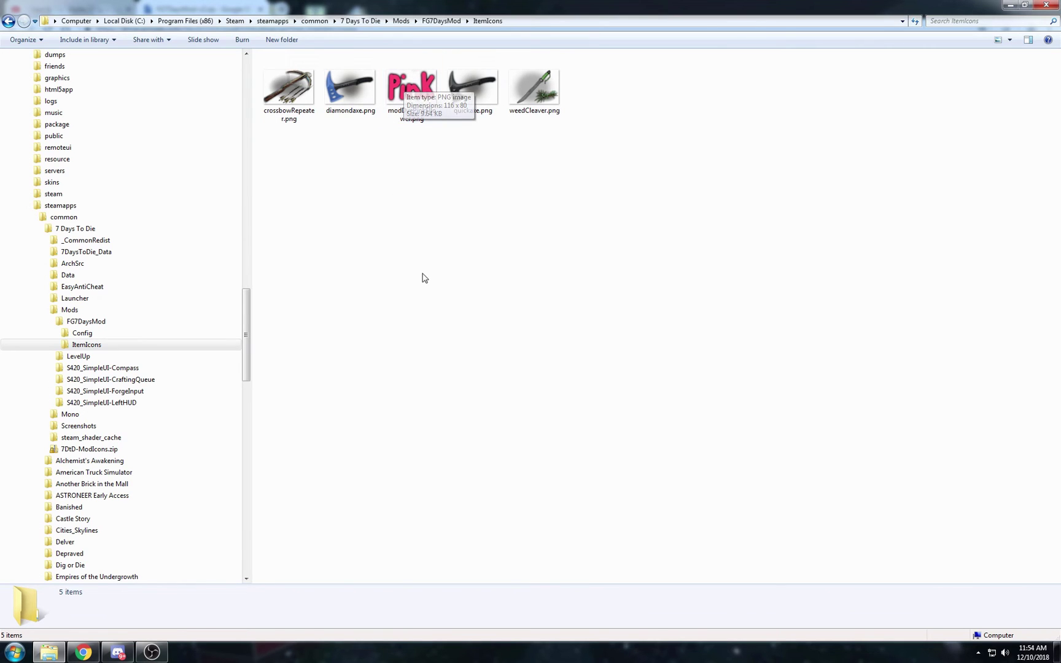
{"action": "left_click", "coordinate": [82, 333]}
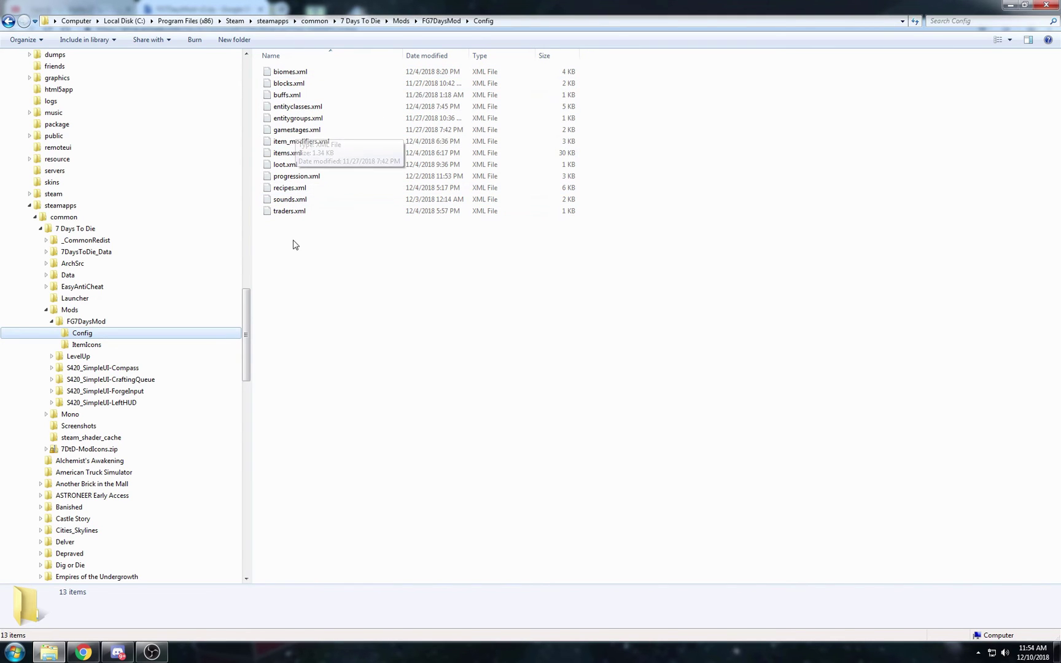
Open S420_SimpleUI-Compass's Config\XUi folder containing windows.xml and xui.xml
{"action": "left_click", "coordinate": [52, 368]}
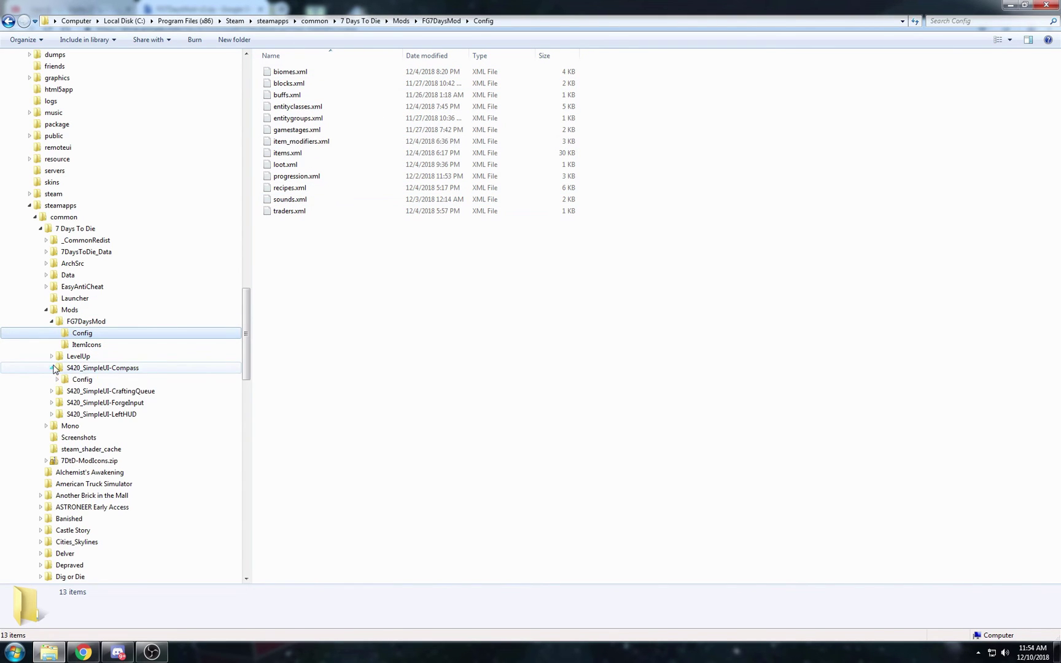
{"action": "left_click", "coordinate": [83, 380]}
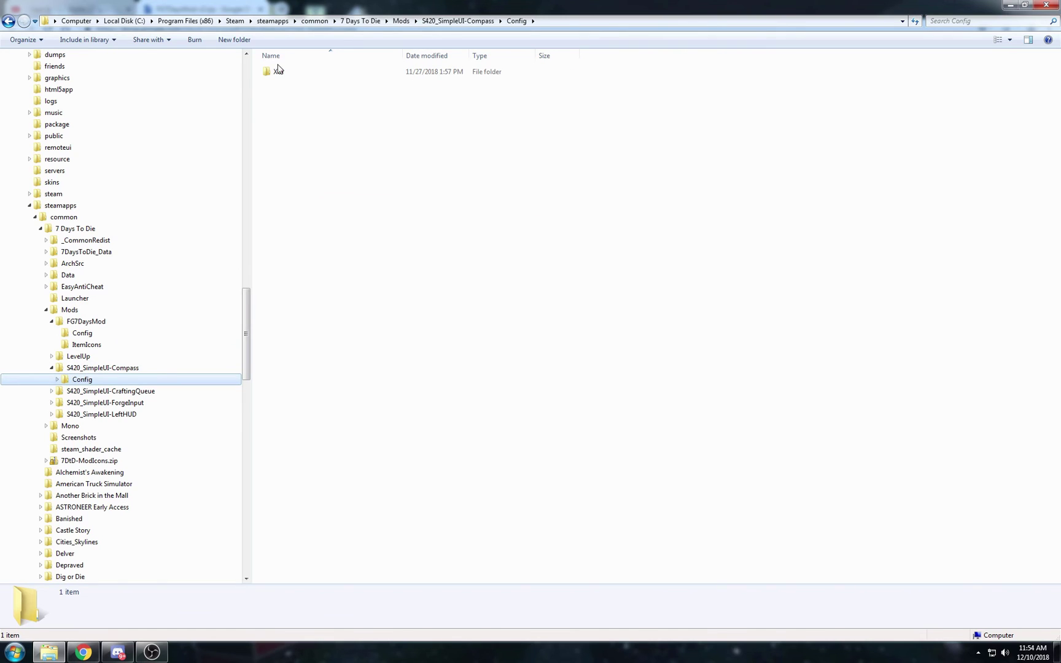
{"action": "left_click", "coordinate": [278, 72]}
{"action": "double_click", "coordinate": [278, 72]}
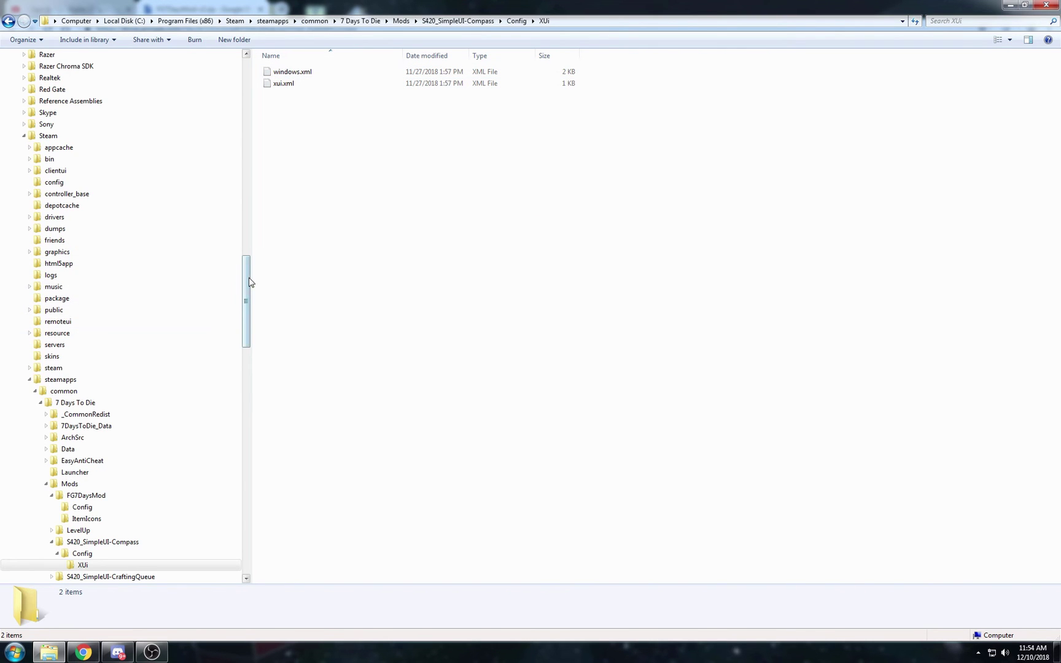
{"action": "scroll", "coordinate": [245, 295], "scroll_direction": "down", "scroll_amount": 1}
{"action": "scroll", "coordinate": [244, 292], "scroll_direction": "down", "scroll_amount": 6}
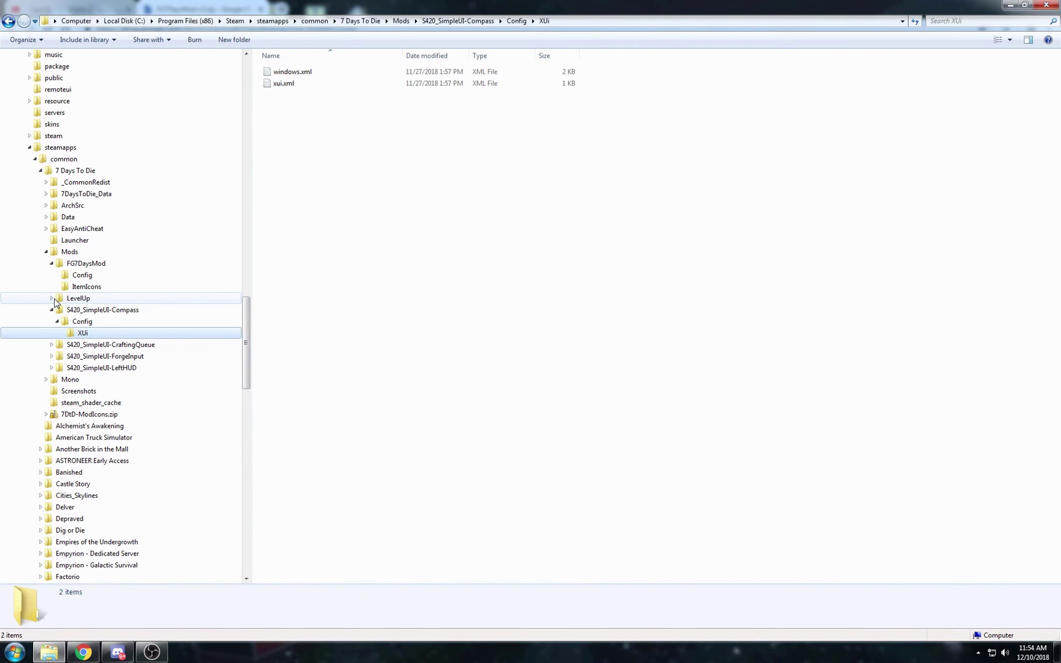
Open the LevelUp mod's Config folder and select progression.xml
{"action": "left_click", "coordinate": [53, 299]}
{"action": "left_click", "coordinate": [76, 299]}
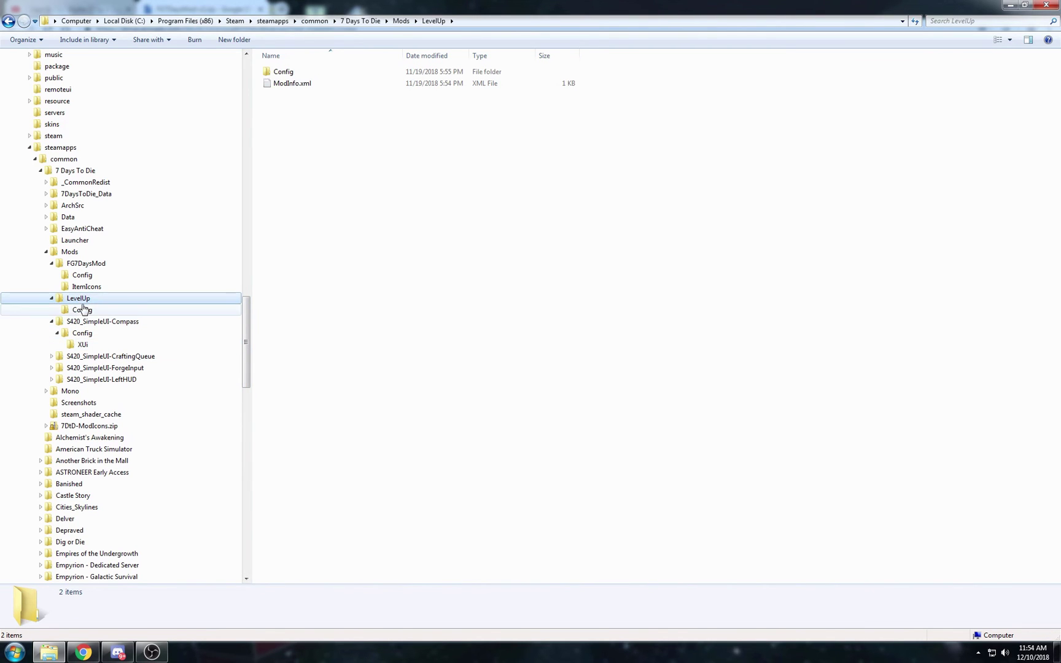
{"action": "left_click", "coordinate": [80, 309]}
{"action": "left_click", "coordinate": [299, 73]}
{"action": "left_click", "coordinate": [314, 172]}
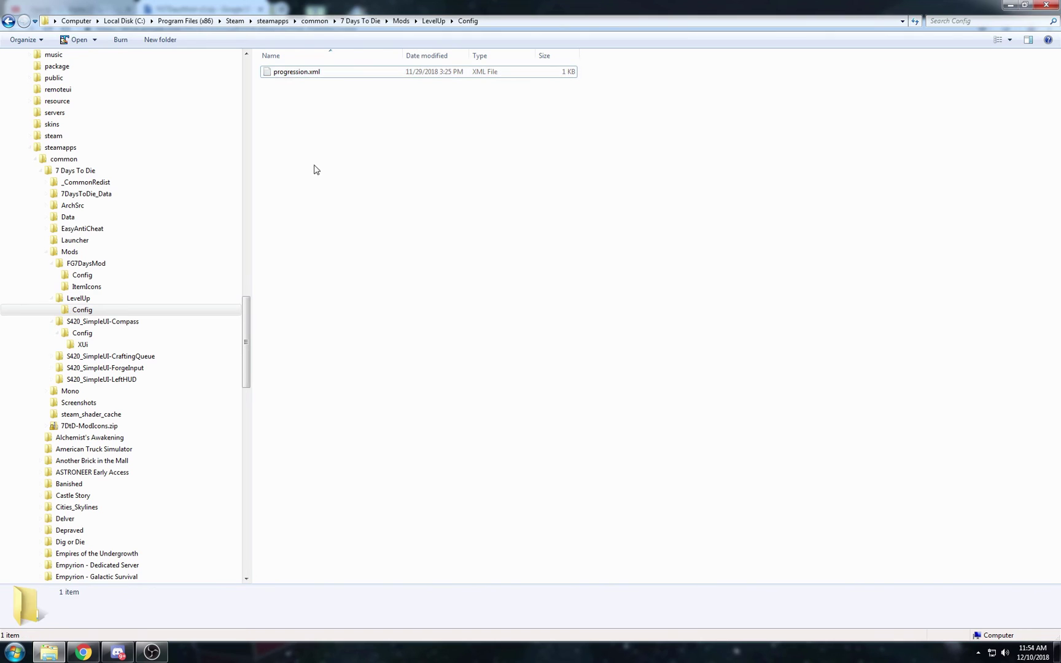
{"action": "left_click", "coordinate": [296, 73]}
Bring up the right-click menu of actions for progression.xml
{"action": "right_click", "coordinate": [297, 75]}
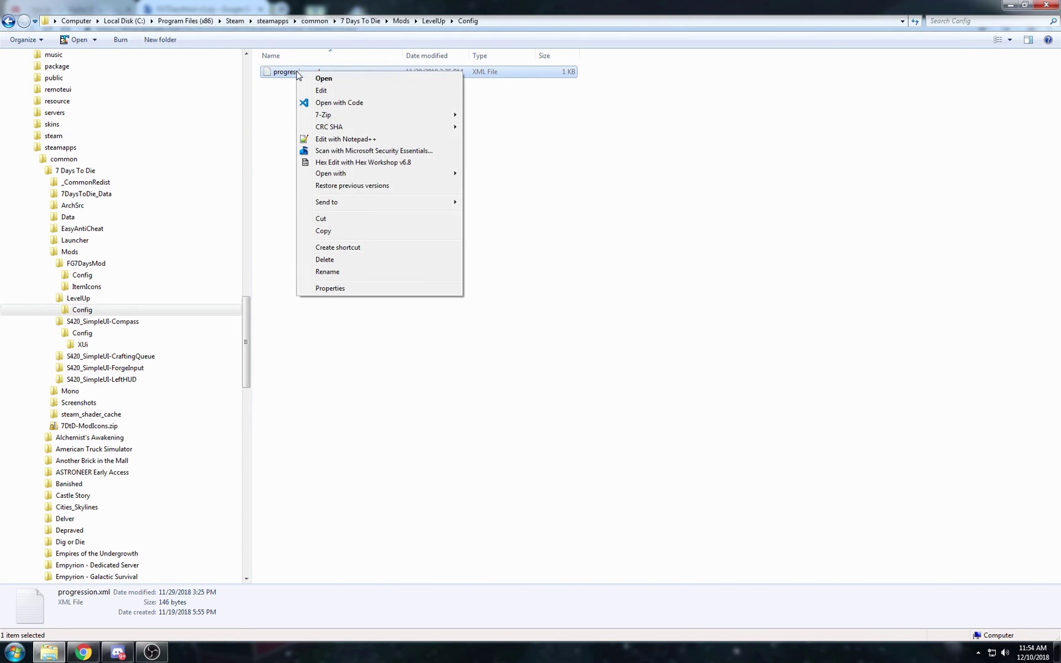
{"action": "left_click", "coordinate": [279, 123]}
{"action": "key", "text": "Left"}
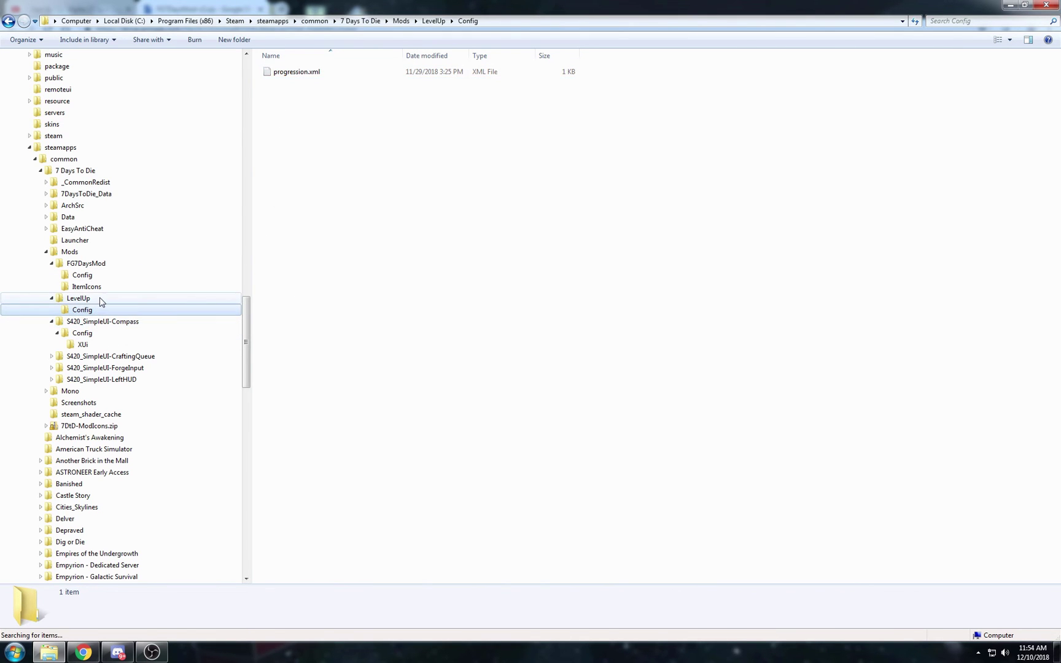
{"action": "key", "text": "Right"}
{"action": "left_click", "coordinate": [327, 100]}
{"action": "right_click", "coordinate": [298, 75]}
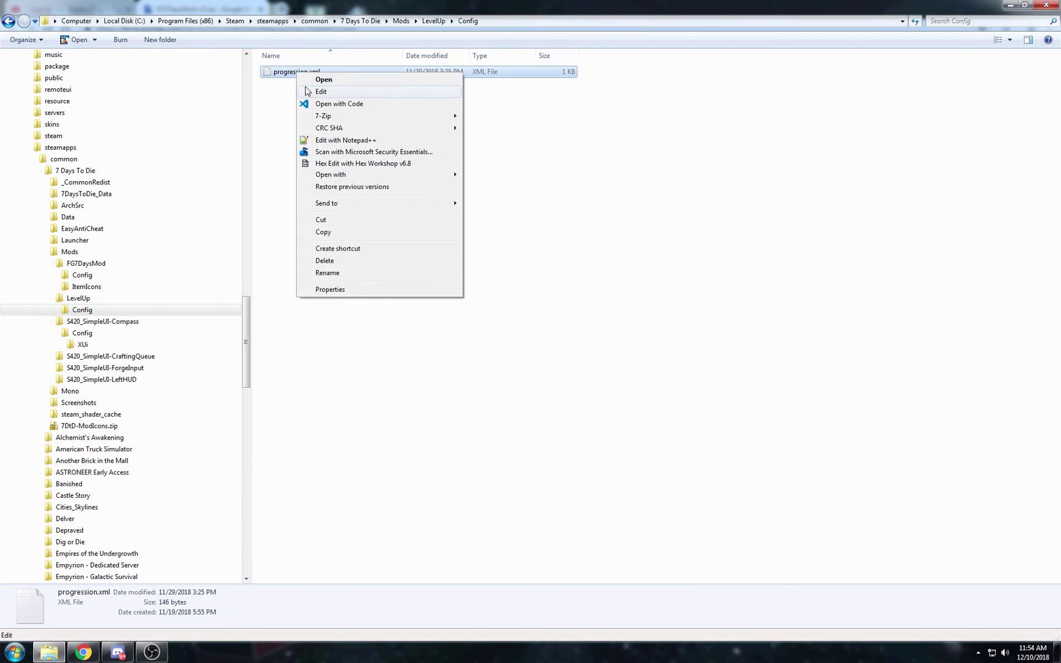
Open progression.xml in Notepad++ via Edit with Notepad++
{"action": "left_click", "coordinate": [344, 140]}
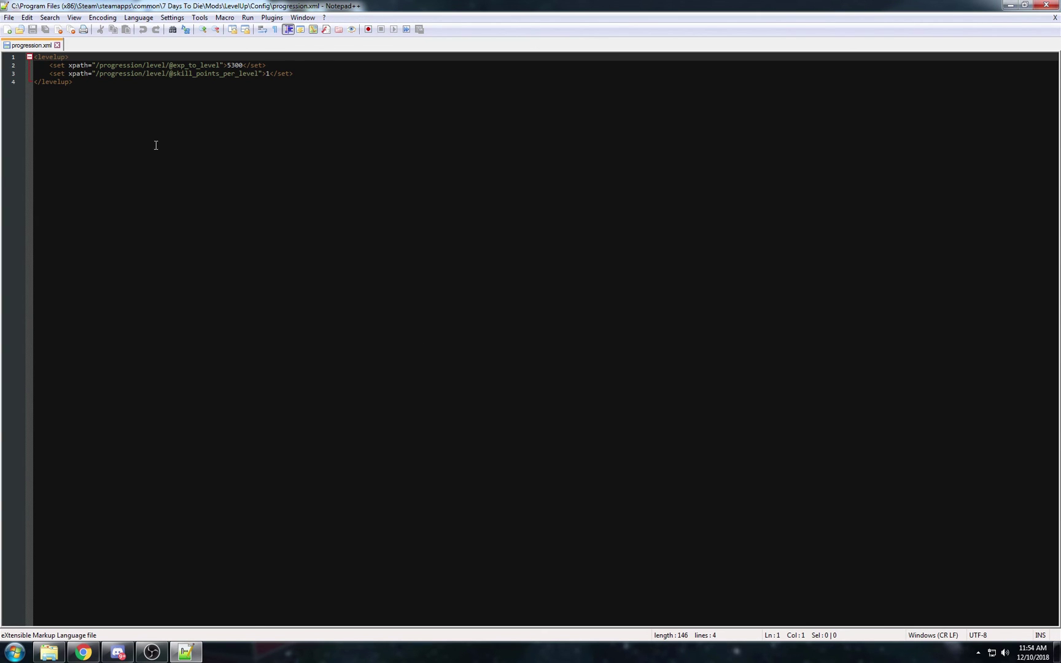
{"action": "scroll", "coordinate": [250, 210], "scroll_direction": "up", "scroll_amount": 8, "text": "ctrl"}
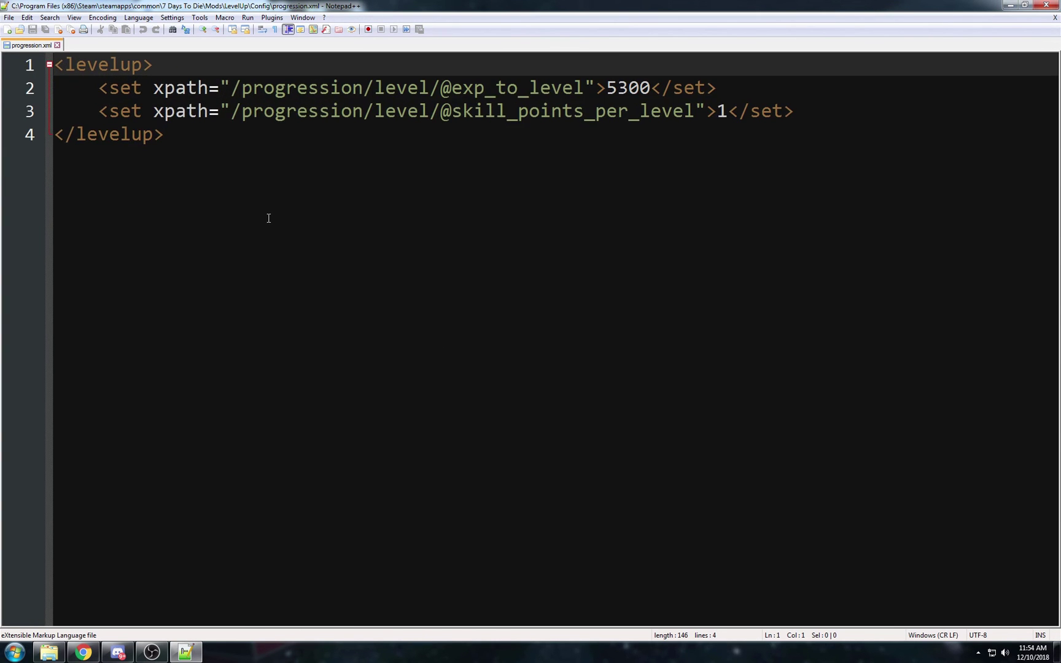
{"action": "scroll", "coordinate": [305, 222], "scroll_direction": "down", "scroll_amount": 1, "text": "ctrl"}
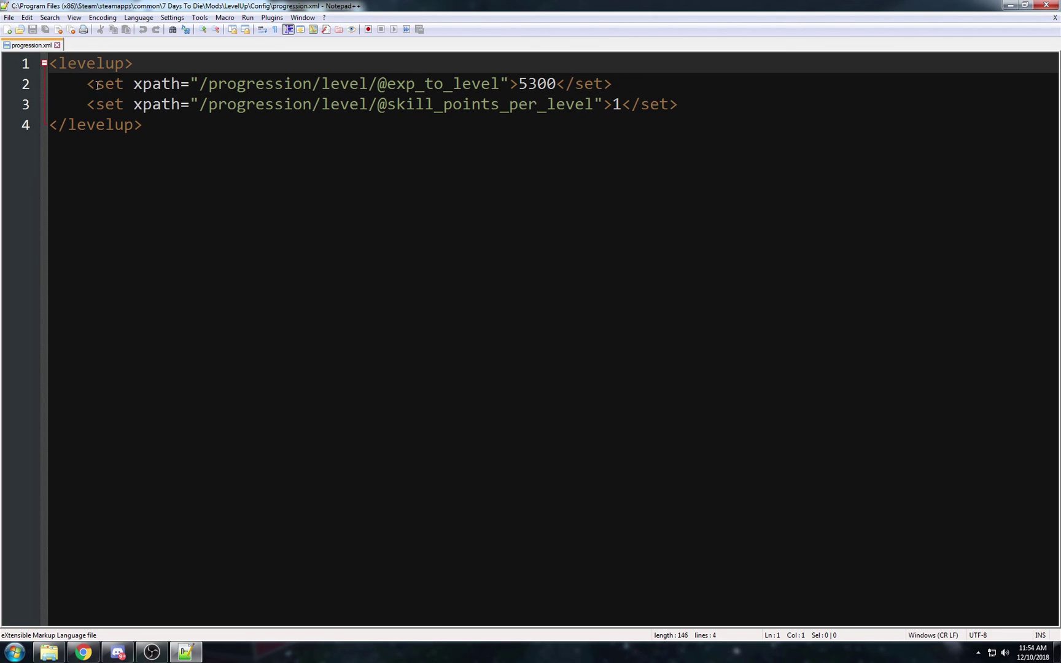
{"action": "left_click_drag", "start_coordinate": [81, 83], "coordinate": [556, 86]}
Inspect exp_to_level 5300 and skill_points_per_level 1 unchanged, then close progression.xml
{"action": "double_click", "coordinate": [542, 86]}
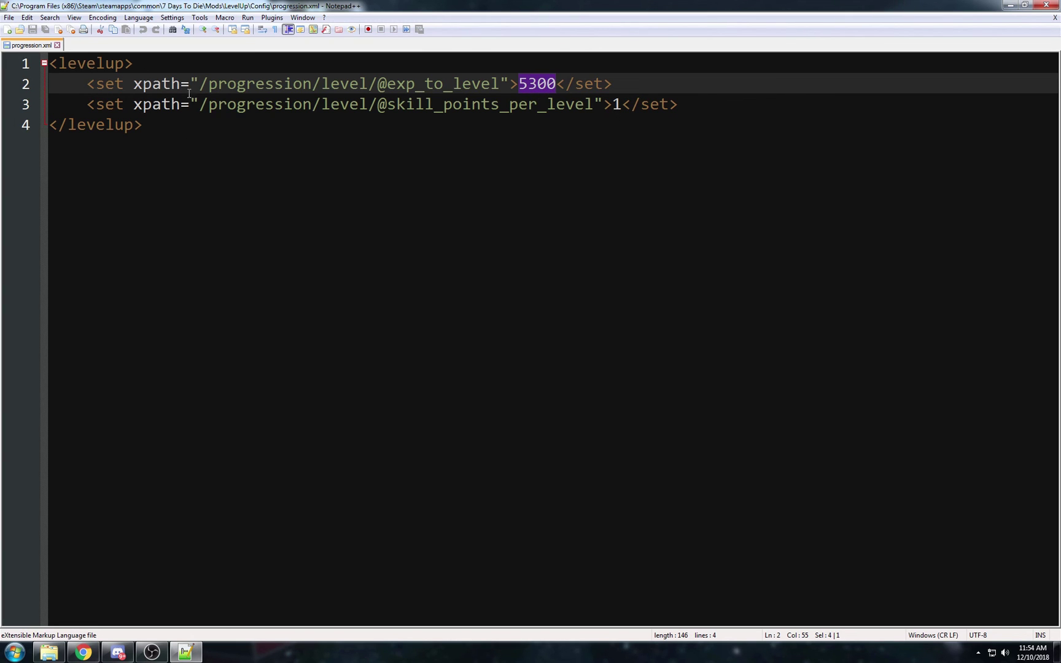
{"action": "double_click", "coordinate": [616, 104]}
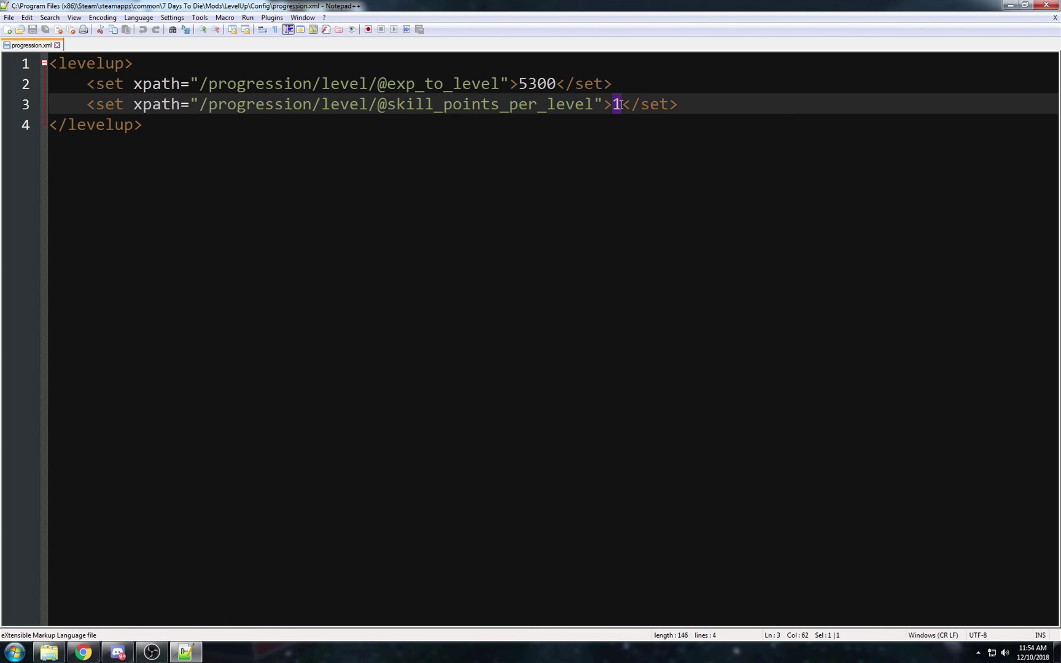
{"action": "left_click", "coordinate": [547, 123]}
{"action": "left_click", "coordinate": [536, 92]}
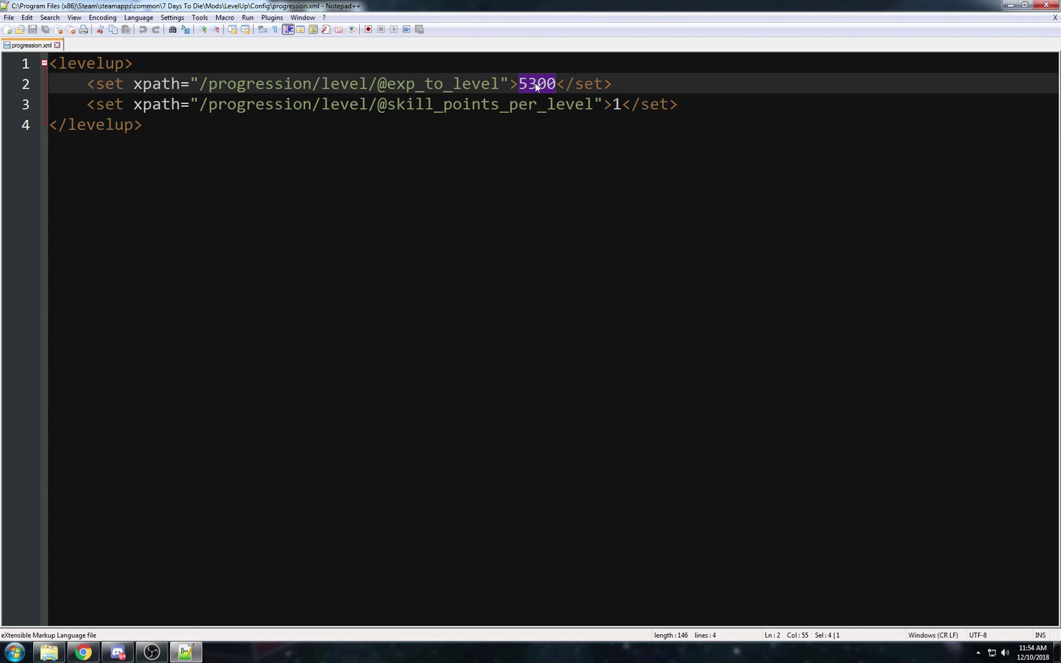
{"action": "left_click", "coordinate": [189, 121]}
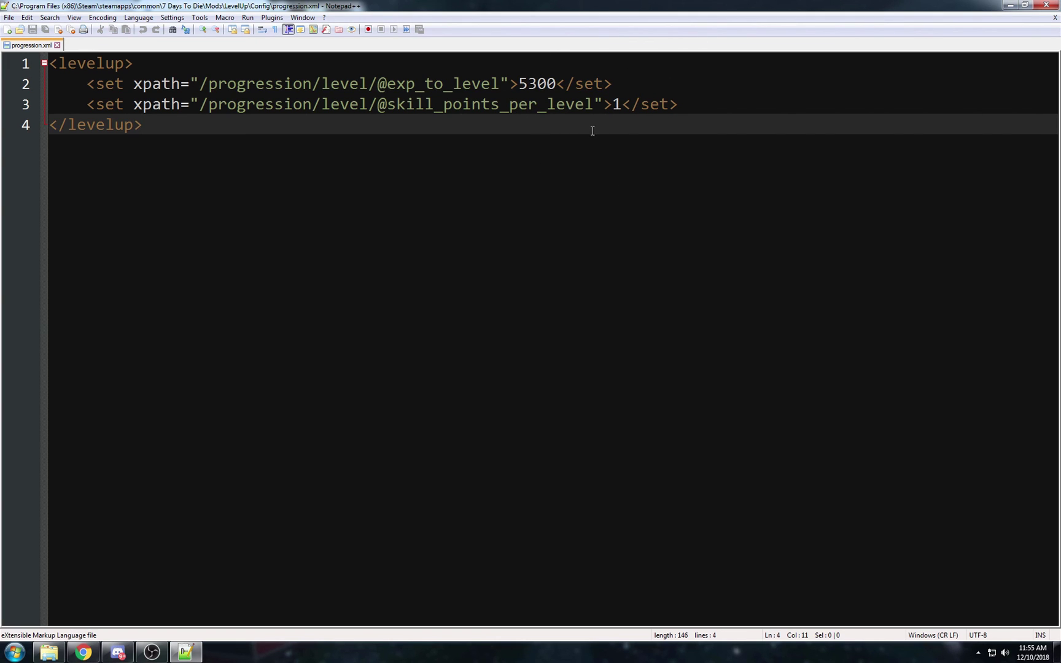
{"action": "left_click", "coordinate": [58, 45]}
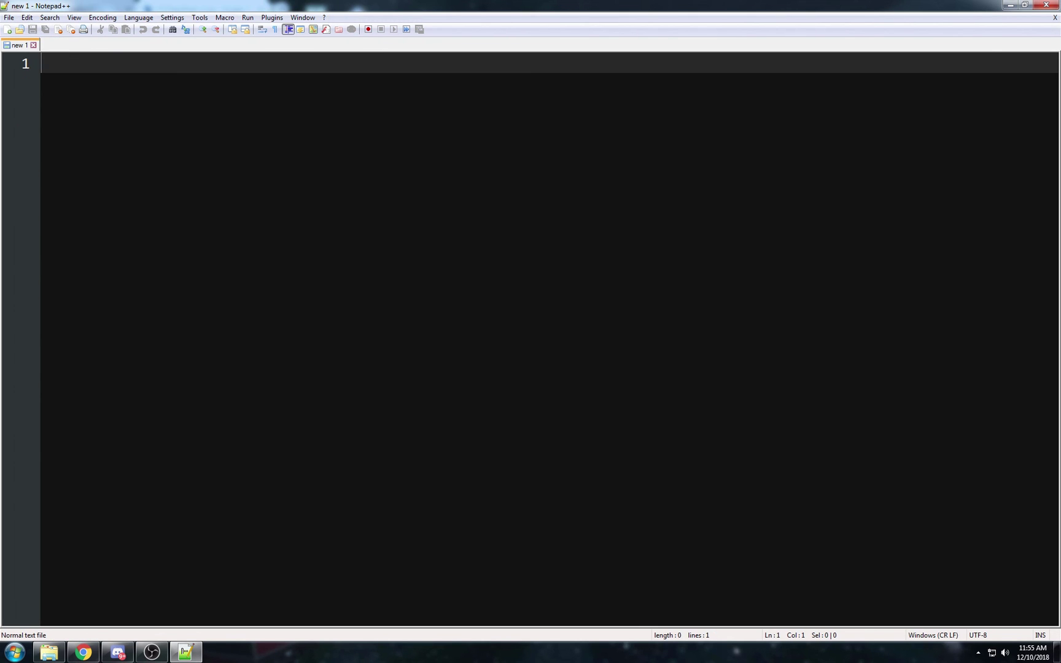
Quit Notepad++ and look inside the FG7DaysMod folder at ModInfo.xml
{"action": "left_click", "coordinate": [1046, 5]}
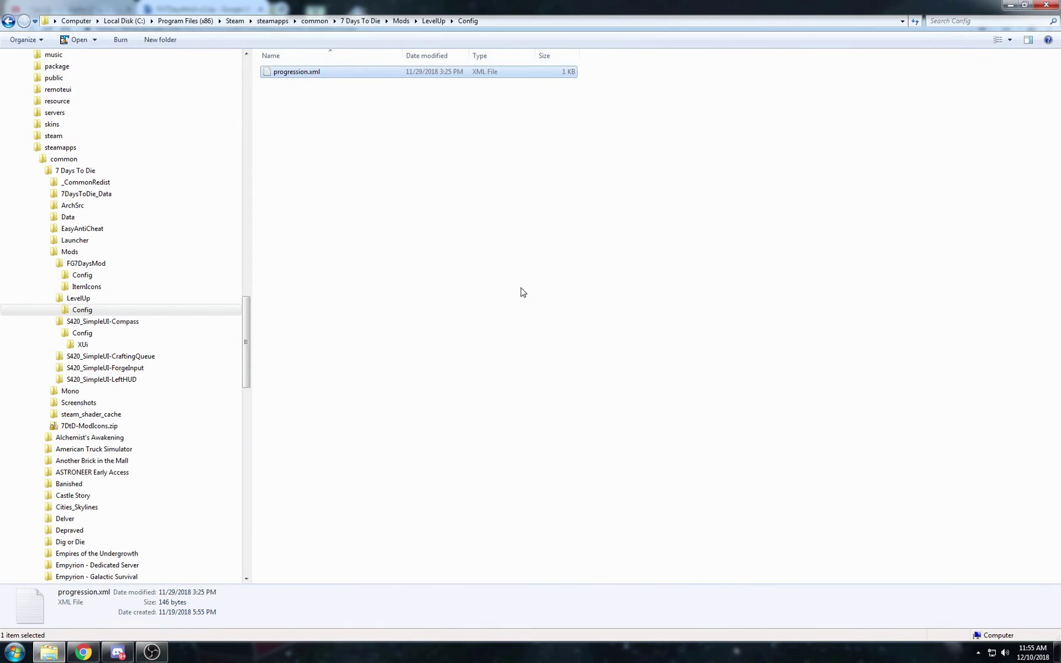
{"action": "left_click", "coordinate": [95, 300]}
{"action": "left_click", "coordinate": [97, 266]}
{"action": "left_click", "coordinate": [97, 252]}
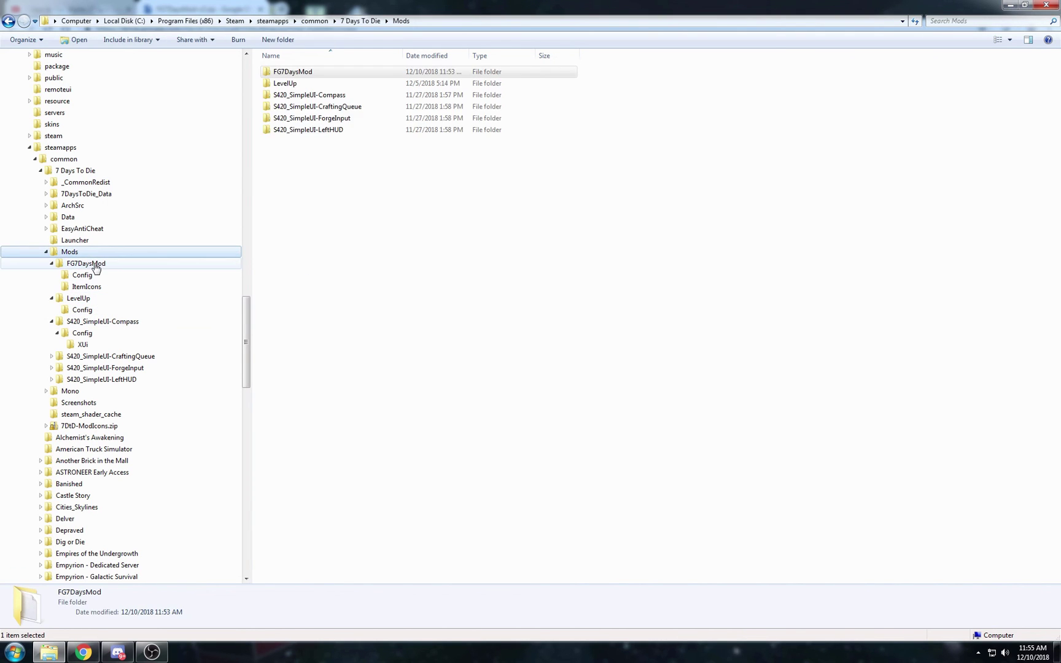
{"action": "left_click", "coordinate": [97, 264]}
{"action": "left_click", "coordinate": [293, 95]}
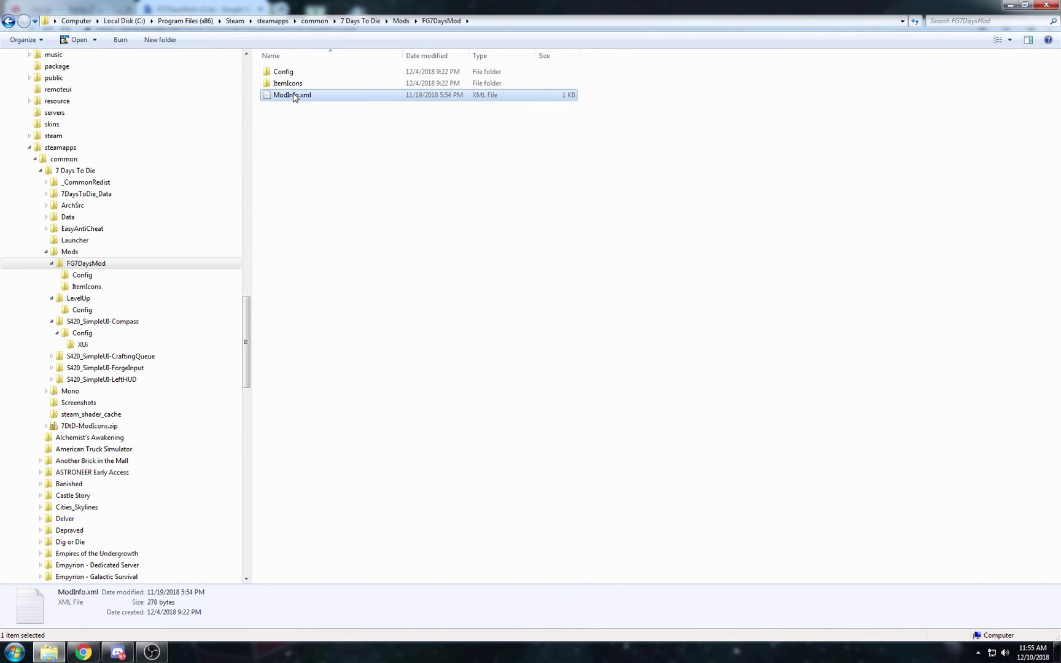
{"action": "left_click", "coordinate": [307, 164]}
View FG7DaysMod's Config XML files, then return to the Mods folder listing six mods
{"action": "left_click", "coordinate": [96, 274]}
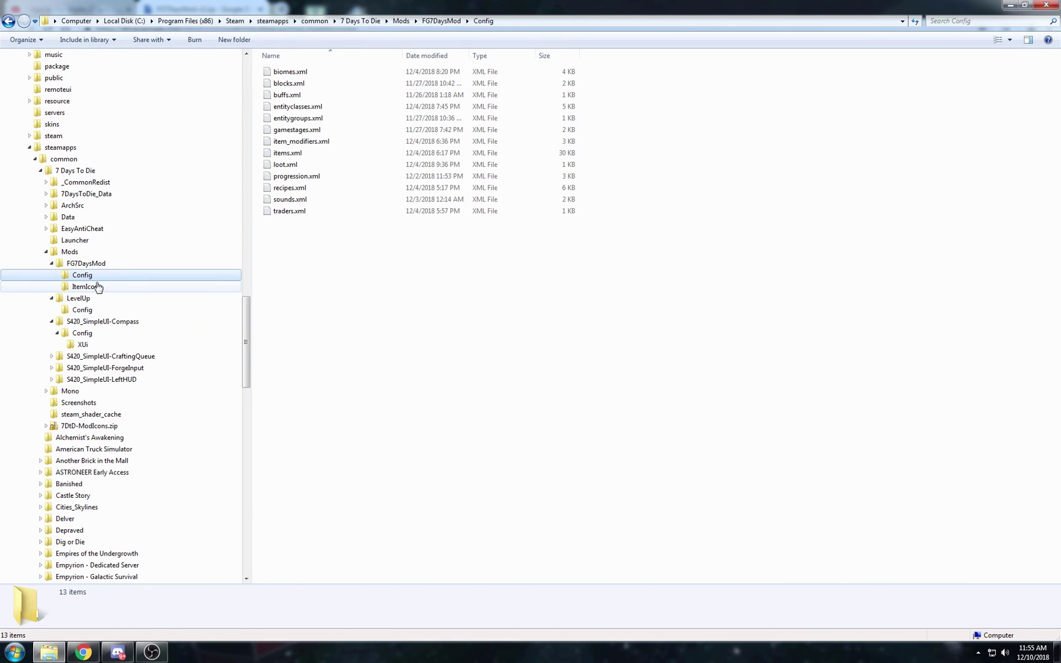
{"action": "left_click", "coordinate": [359, 287]}
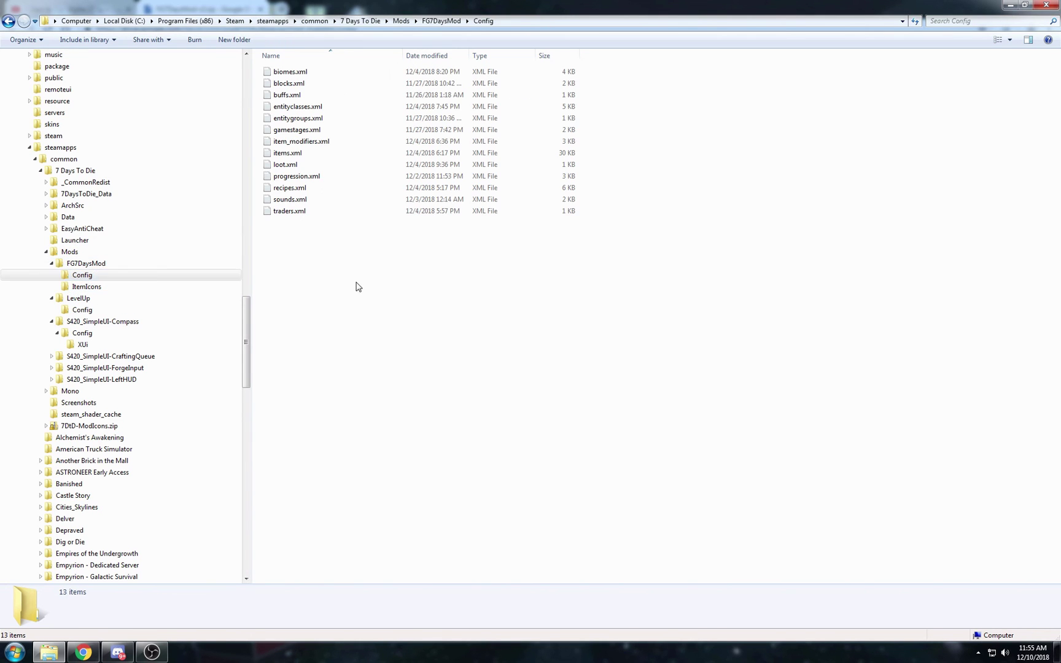
{"action": "left_click", "coordinate": [82, 254]}
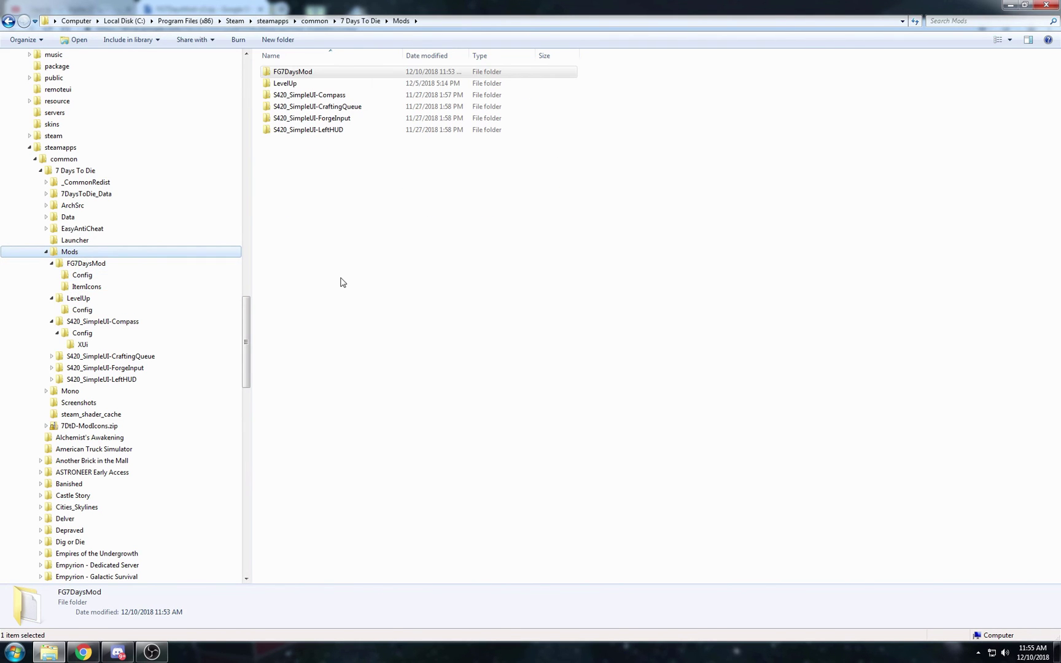